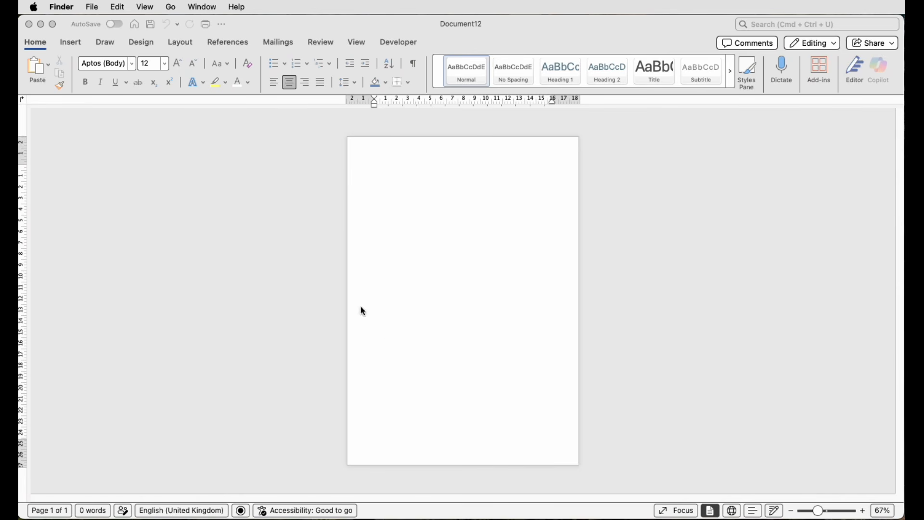
Set the document's page size to A4 (21 cm x 29.7 cm).
{"action": "left_click", "coordinate": [175, 41]}
{"action": "left_click", "coordinate": [175, 45]}
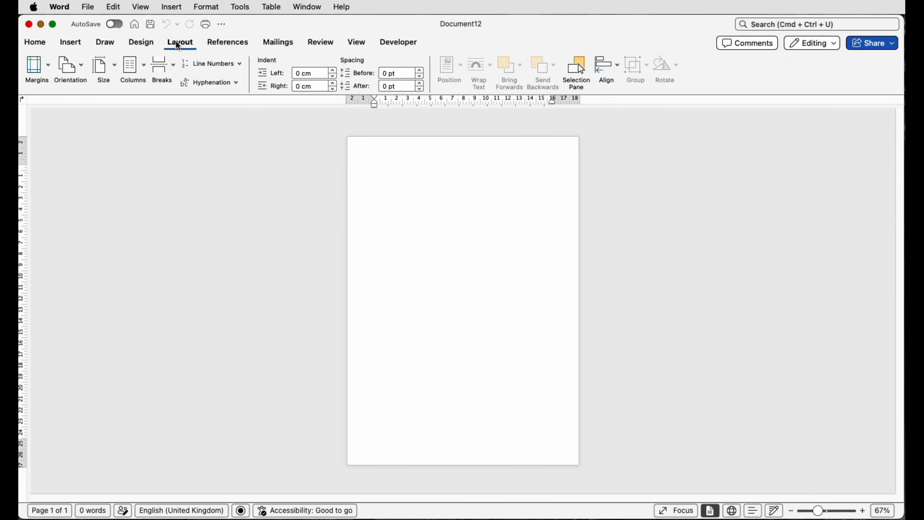
{"action": "left_click", "coordinate": [115, 69]}
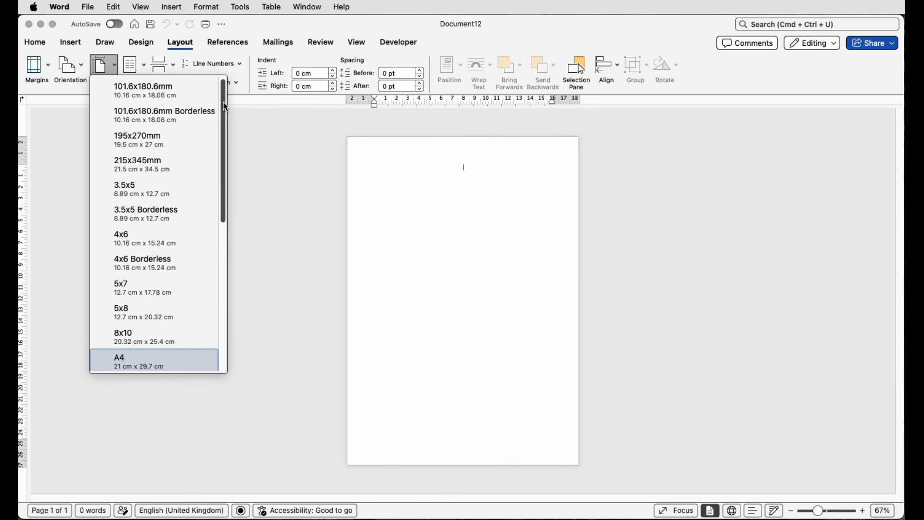
{"action": "left_click_drag", "start_coordinate": [221, 108], "coordinate": [225, 175]}
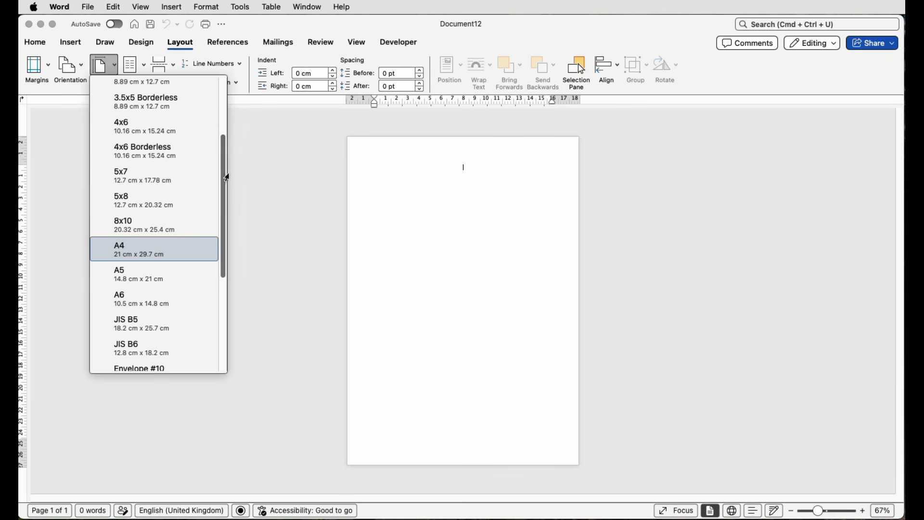
{"action": "left_click", "coordinate": [120, 251]}
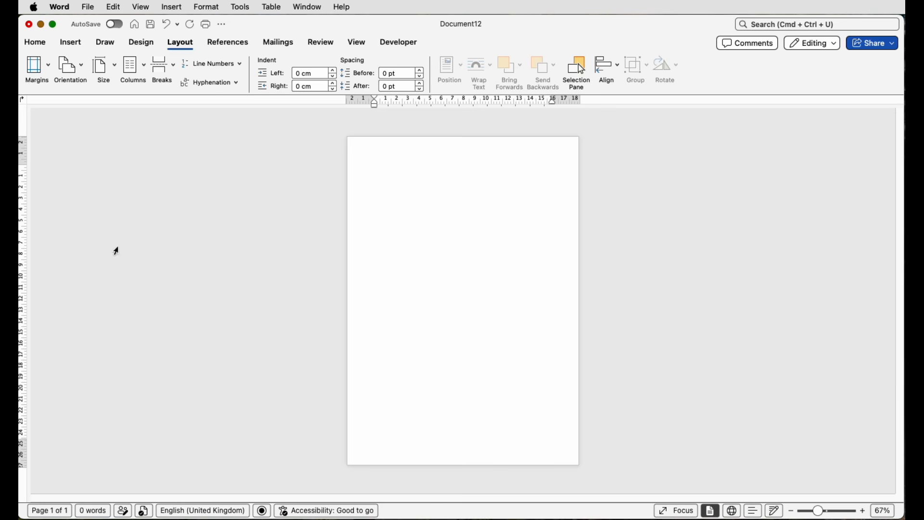
Start a mail merge for labels so that the label options open.
{"action": "left_click", "coordinate": [272, 43]}
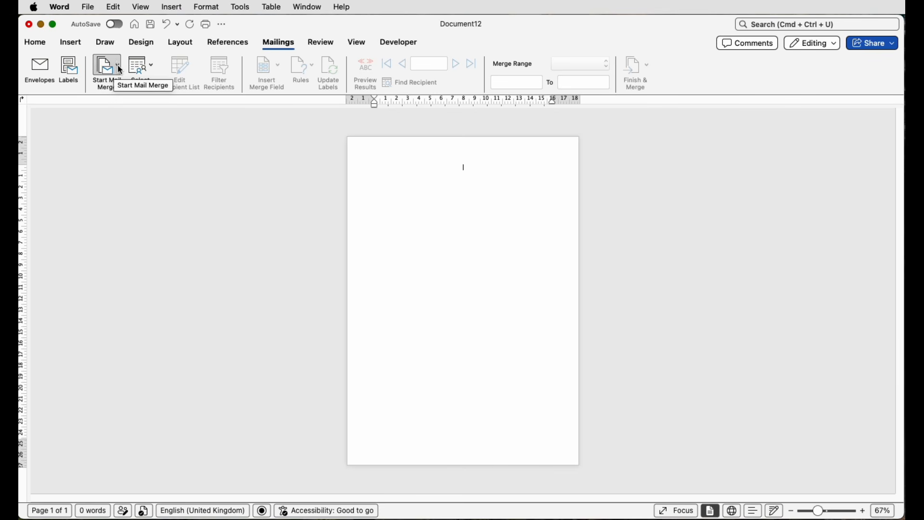
{"action": "left_click", "coordinate": [121, 71]}
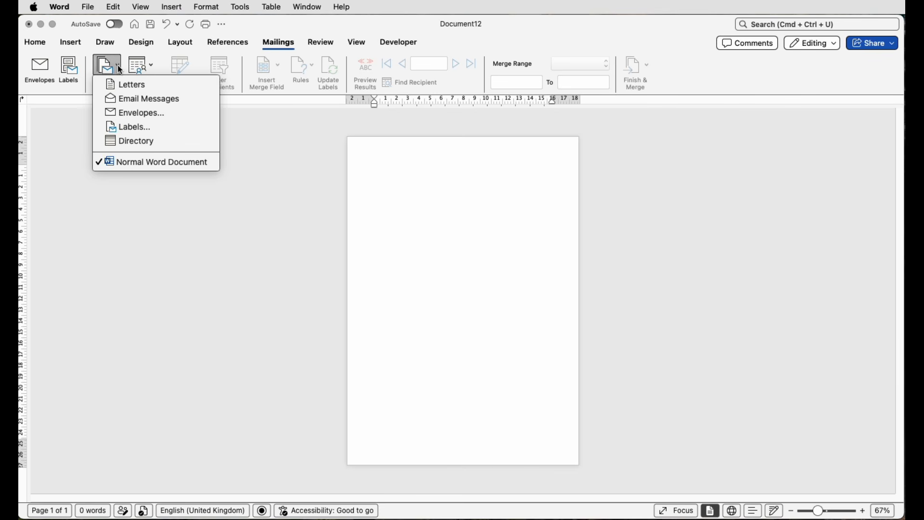
{"action": "left_click", "coordinate": [137, 128]}
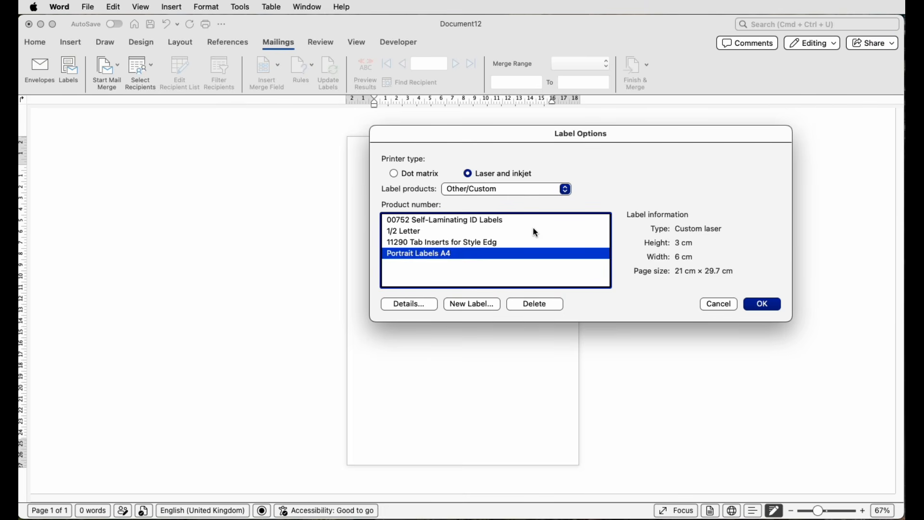
Examine the Adetec label products, comparing the size information of Adetec 5745, 5761 and 5762.
{"action": "left_click", "coordinate": [566, 189]}
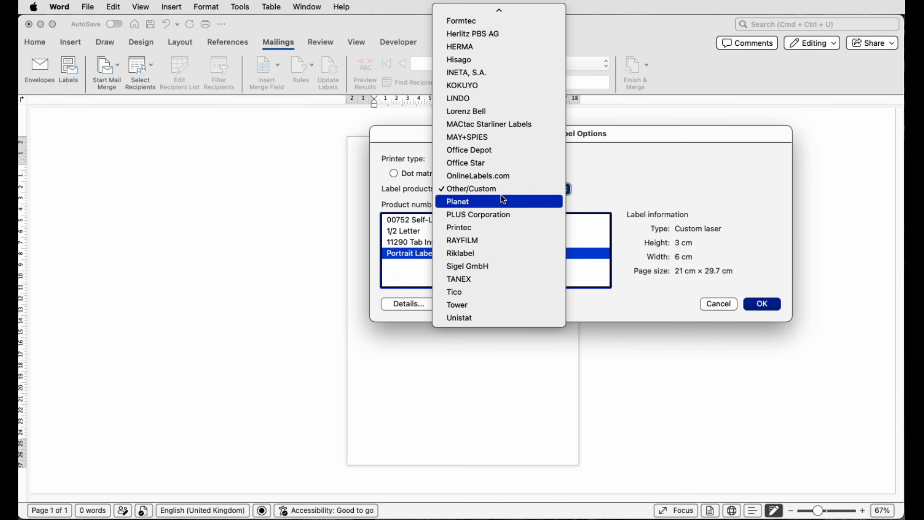
{"action": "scroll", "coordinate": [502, 197], "scroll_direction": "up", "scroll_amount": 10}
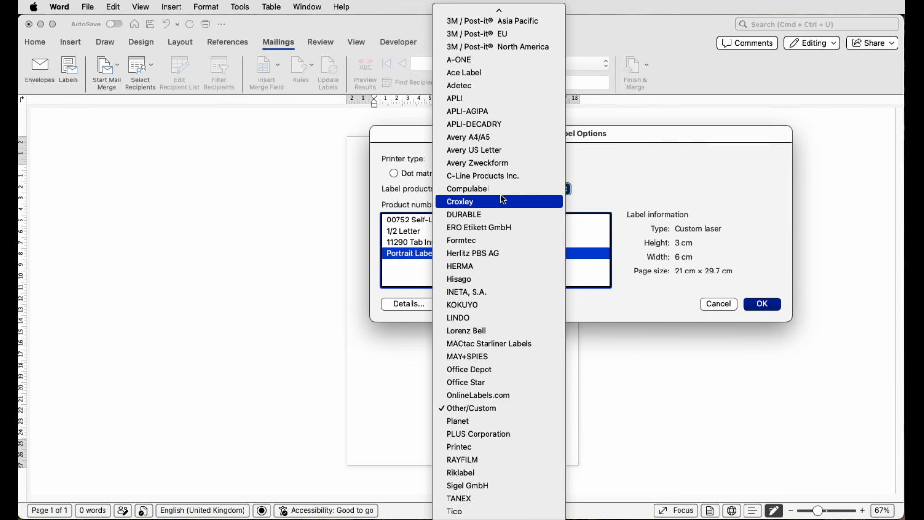
{"action": "scroll", "coordinate": [502, 198], "scroll_direction": "up", "scroll_amount": 2}
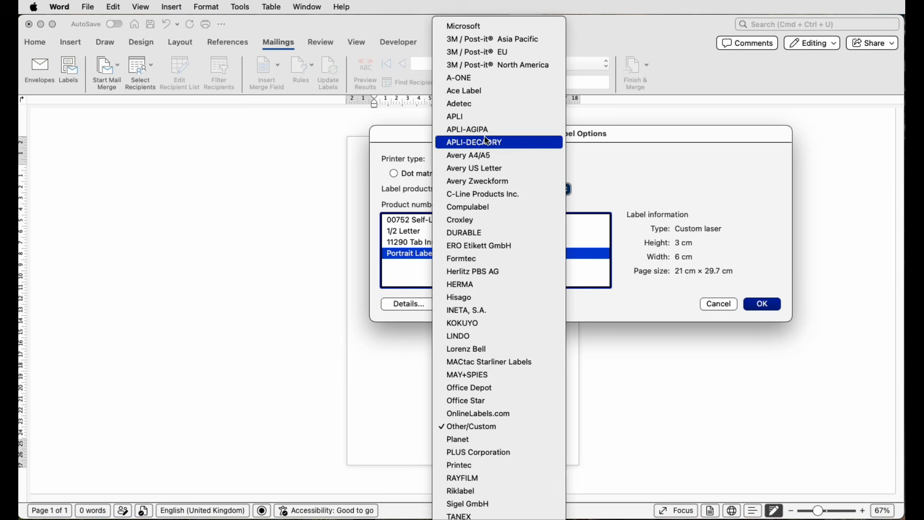
{"action": "left_click", "coordinate": [469, 105]}
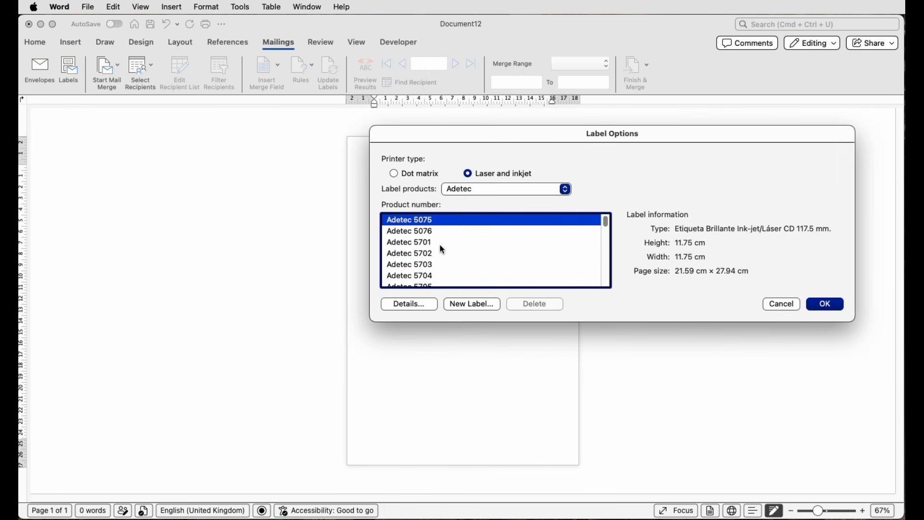
{"action": "scroll", "coordinate": [441, 247], "scroll_direction": "down", "scroll_amount": 15}
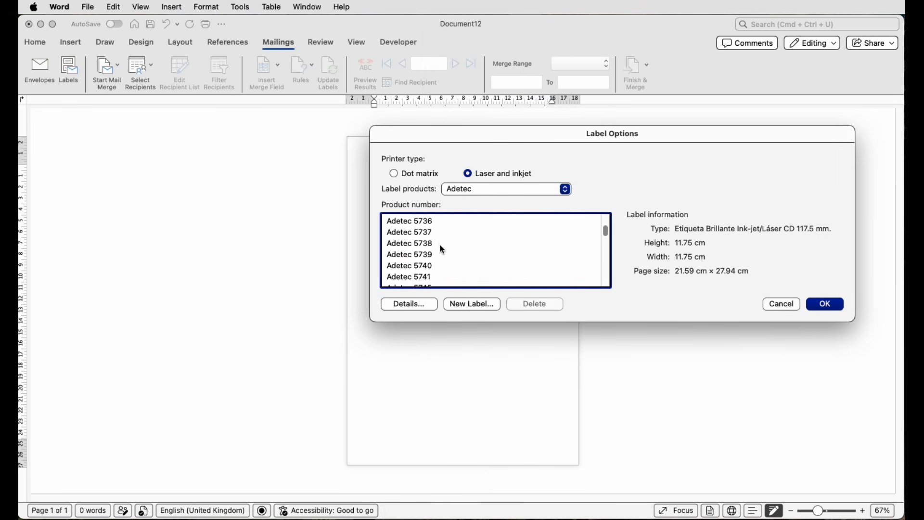
{"action": "scroll", "coordinate": [443, 249], "scroll_direction": "down", "scroll_amount": 2}
{"action": "left_click", "coordinate": [426, 245]}
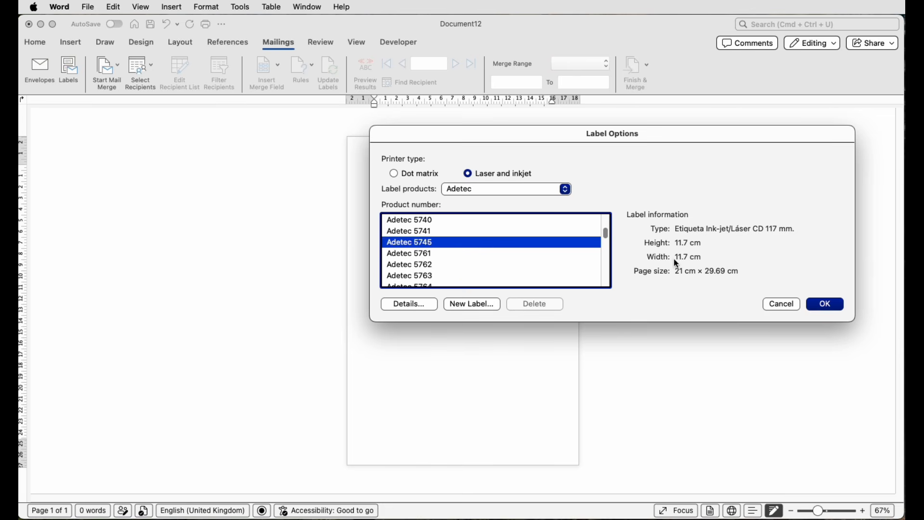
{"action": "left_click", "coordinate": [423, 255]}
{"action": "left_click", "coordinate": [423, 266]}
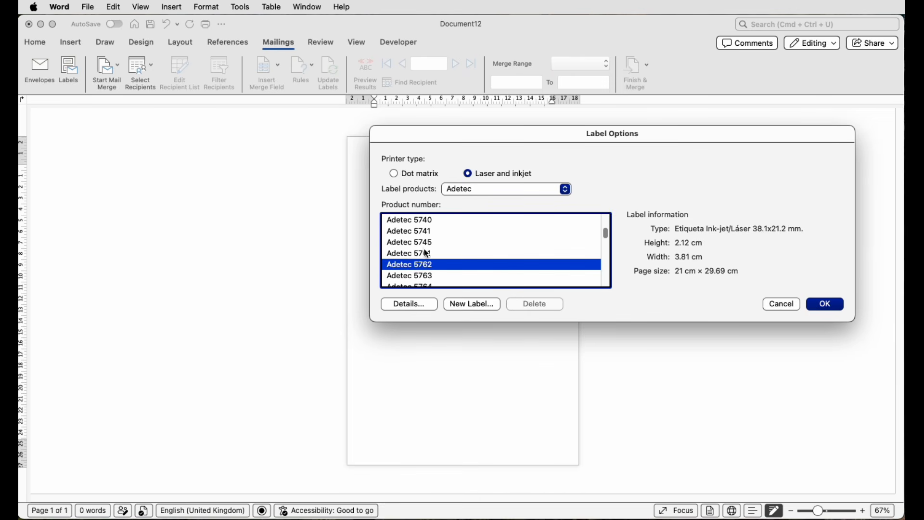
{"action": "left_click", "coordinate": [422, 241]}
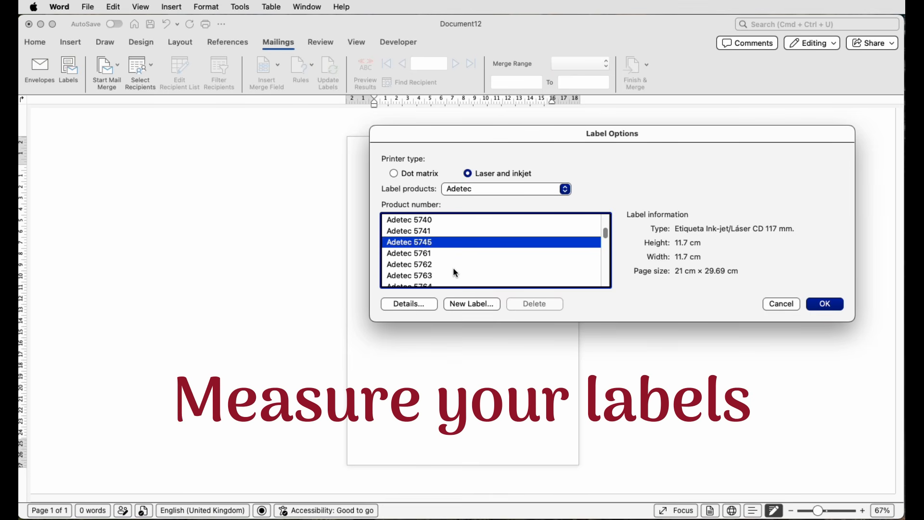
Create a new custom label and name it "New A4 Labels".
{"action": "left_click", "coordinate": [464, 303]}
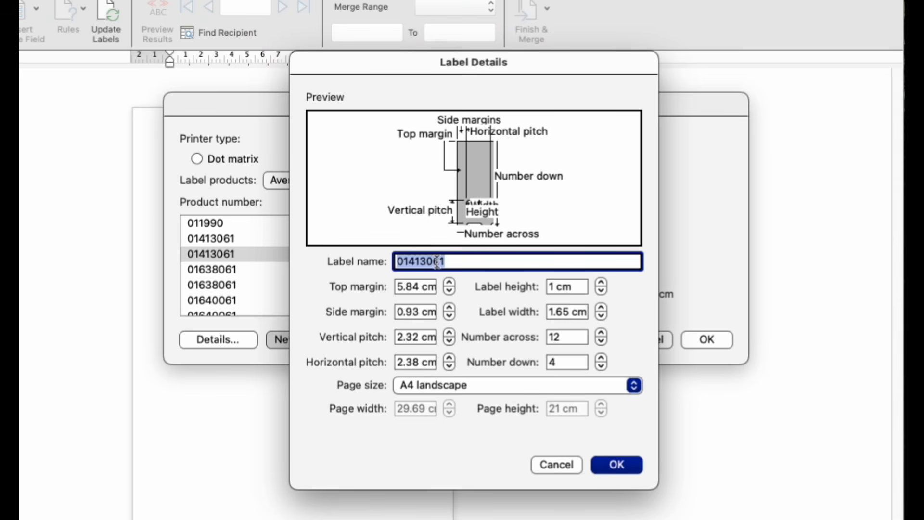
{"action": "key", "text": "BackSpace"}
{"action": "type", "text": "N"}
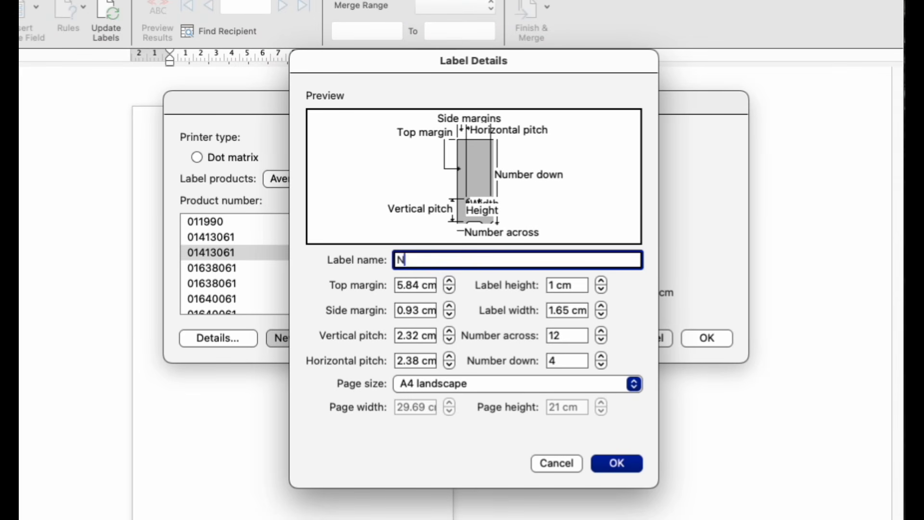
{"action": "type", "text": "ew A4 Labels"}
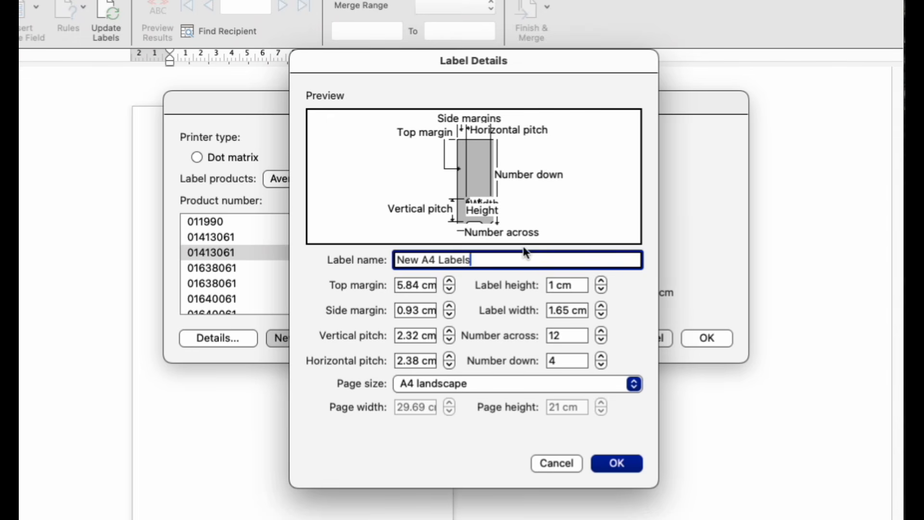
Set the new label's top margin to 1.5 cm and side margin to 1 cm.
{"action": "key", "text": "Tab"}
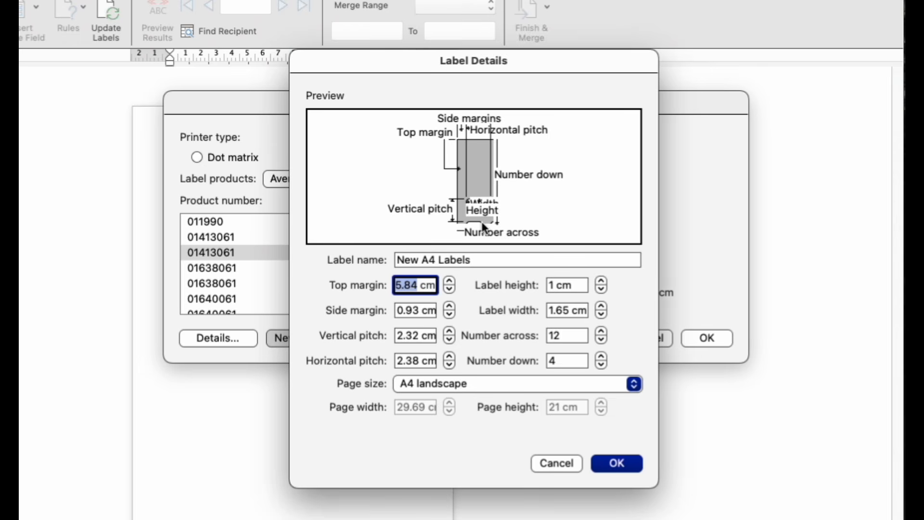
{"action": "type", "text": "1.5"}
{"action": "left_click", "coordinate": [409, 310]}
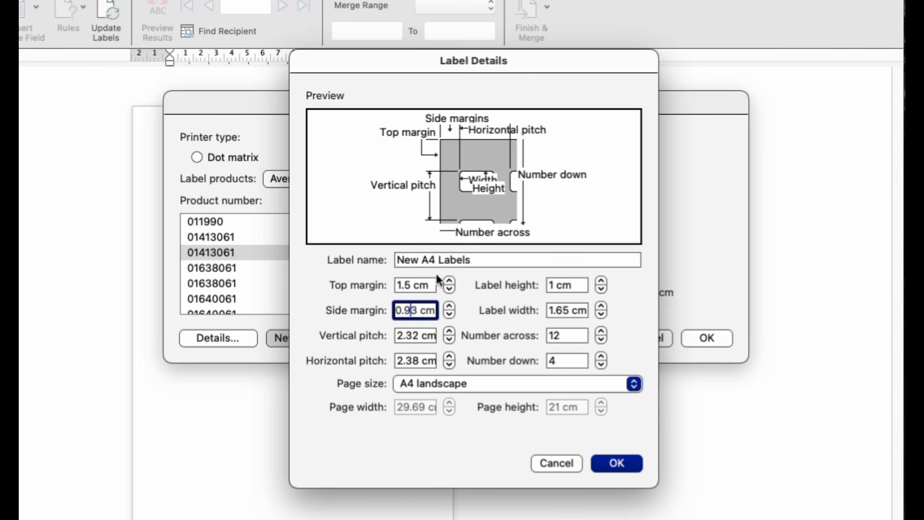
{"action": "left_click_drag", "start_coordinate": [419, 310], "coordinate": [393, 310]}
{"action": "type", "text": "1"}
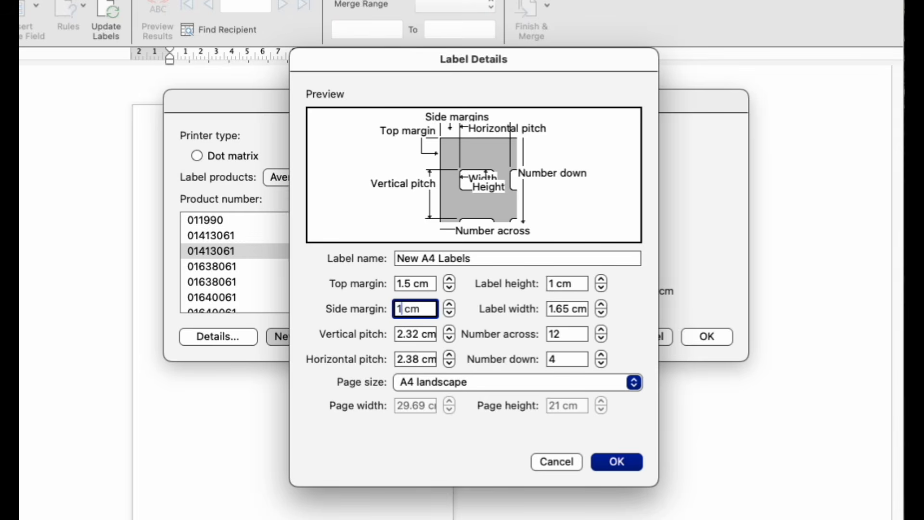
Set the label height to 3 cm and the label width to 6 cm.
{"action": "left_click", "coordinate": [551, 284]}
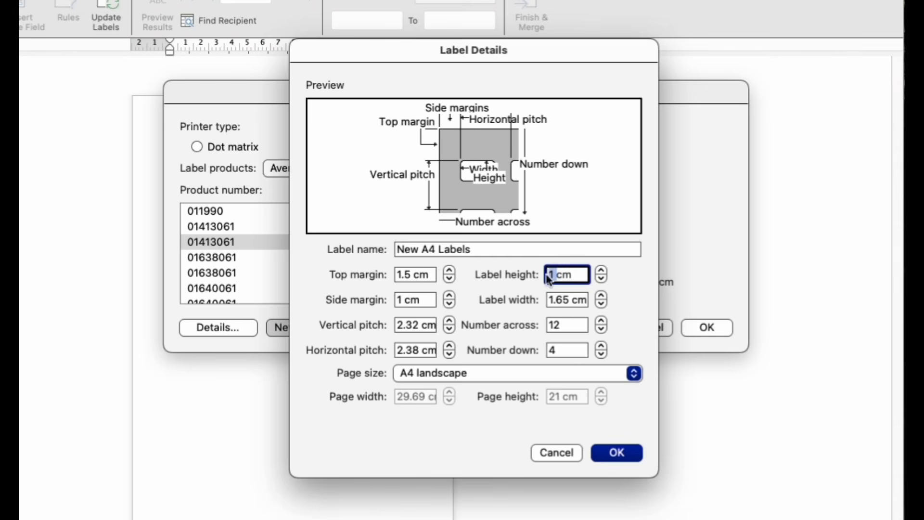
{"action": "type", "text": "3"}
{"action": "left_click_drag", "start_coordinate": [572, 301], "coordinate": [547, 301]}
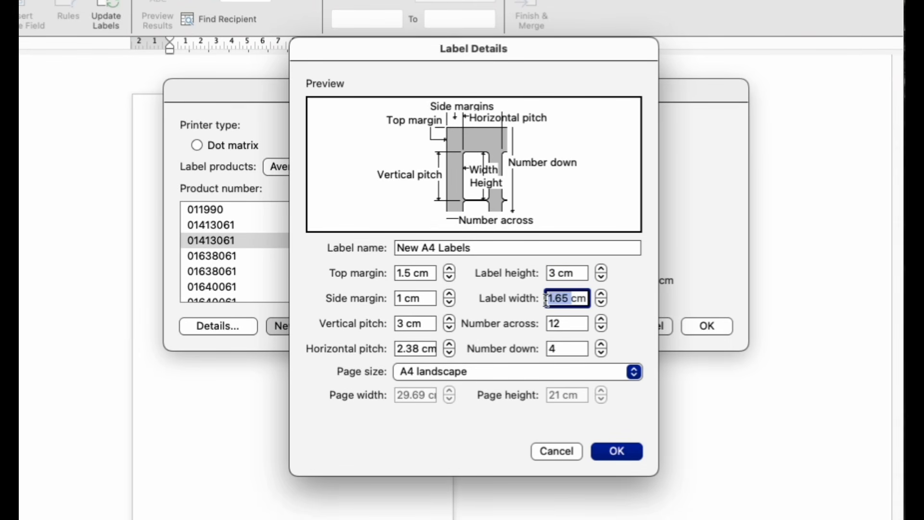
{"action": "type", "text": "6"}
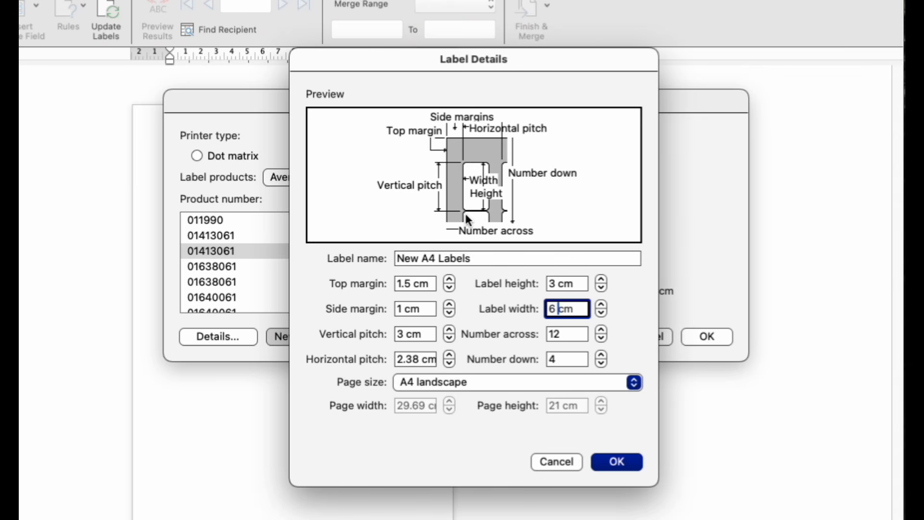
Set the label's vertical pitch to 3.3 cm and horizontal pitch to 6.3 cm.
{"action": "left_click", "coordinate": [404, 334]}
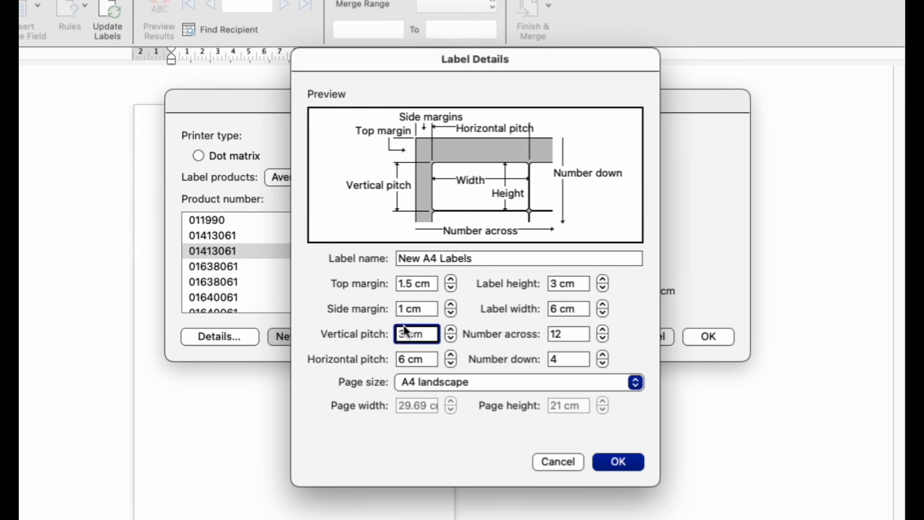
{"action": "type", "text": ".3"}
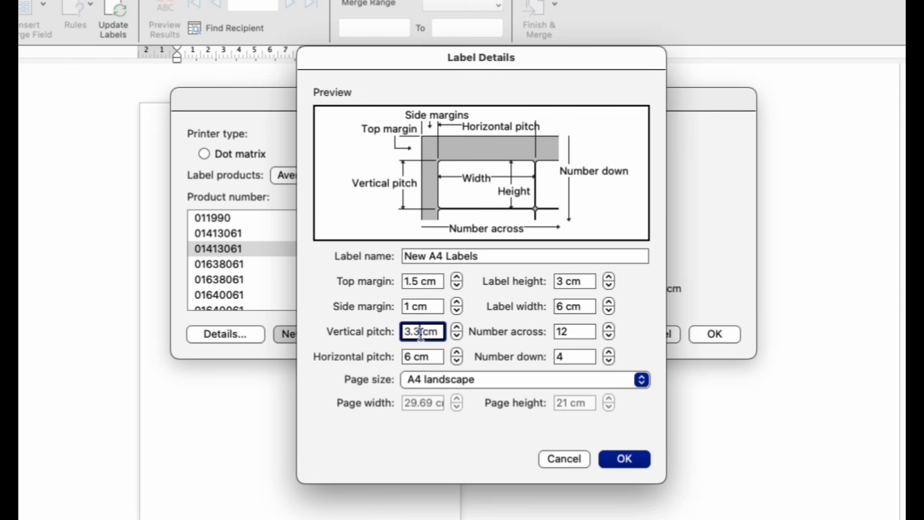
{"action": "key", "text": "Tab"}
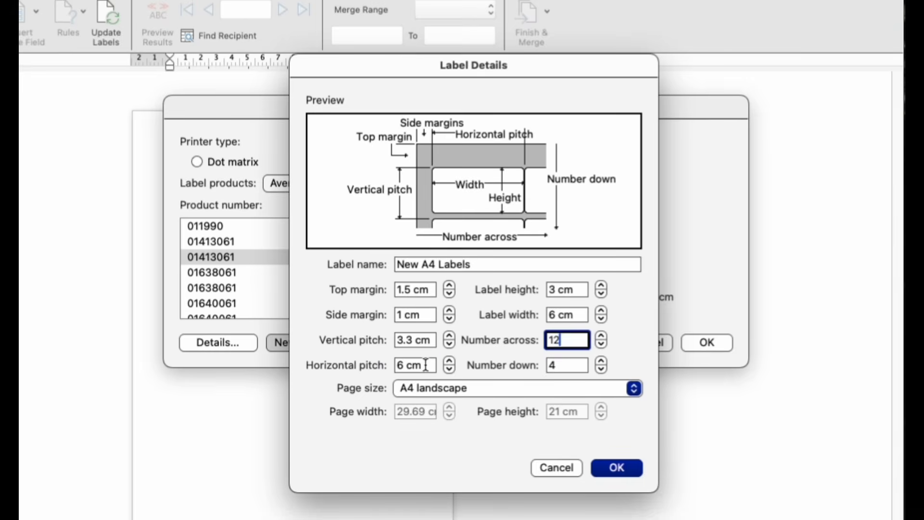
{"action": "left_click", "coordinate": [425, 365]}
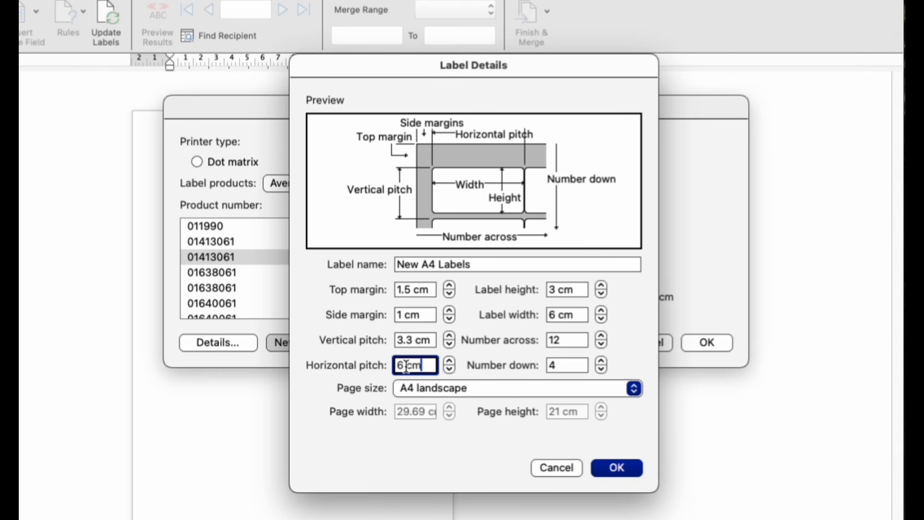
{"action": "left_click", "coordinate": [410, 366]}
{"action": "type", "text": ".3"}
Set the label sheet to 3 labels across and 8 labels down.
{"action": "left_click", "coordinate": [568, 340]}
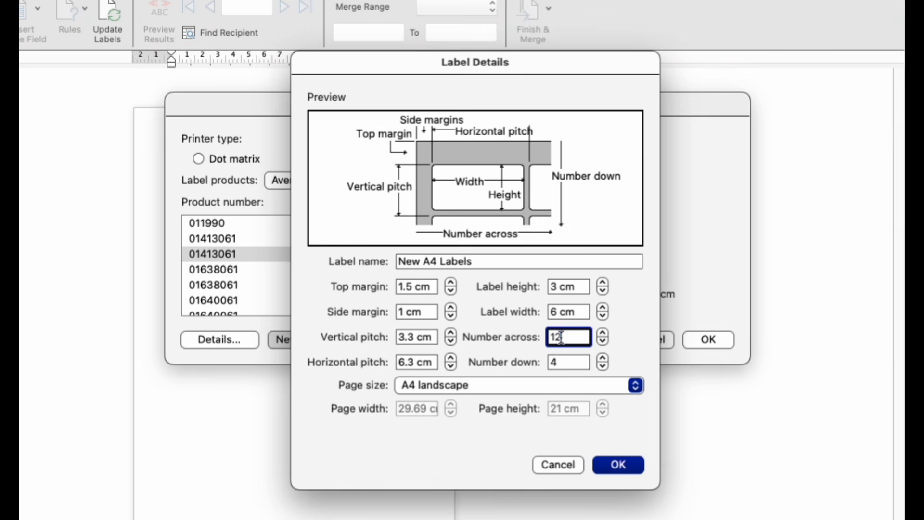
{"action": "double_click", "coordinate": [556, 337]}
{"action": "type", "text": "3"}
{"action": "key", "text": "Tab"}
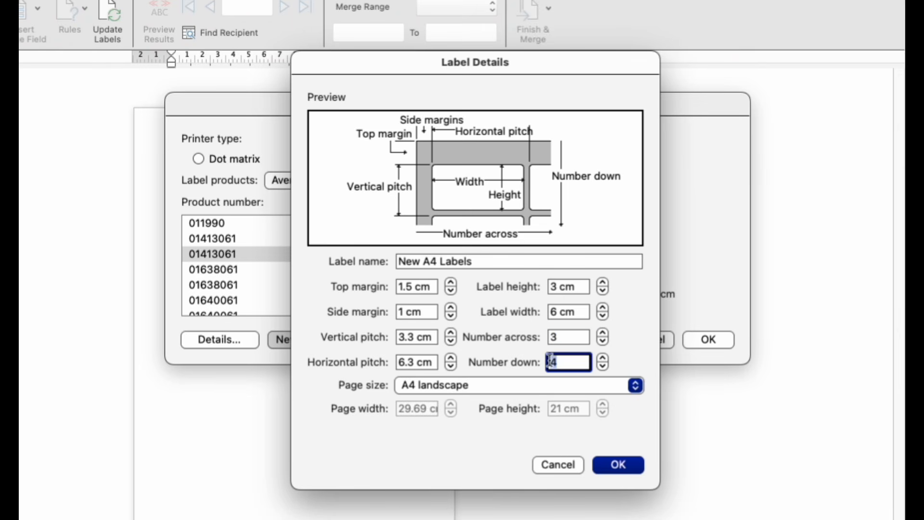
{"action": "type", "text": "8"}
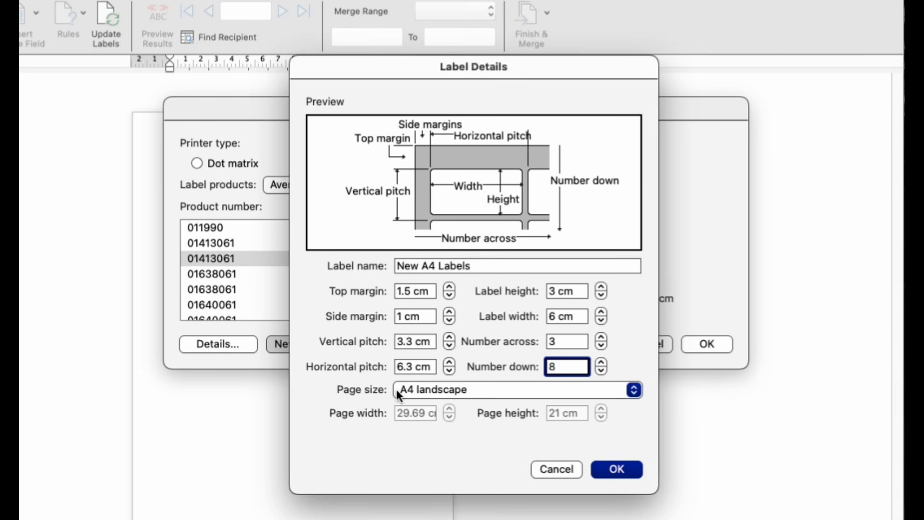
Set the label's page size to A4 portrait and save the custom label.
{"action": "left_click", "coordinate": [476, 390]}
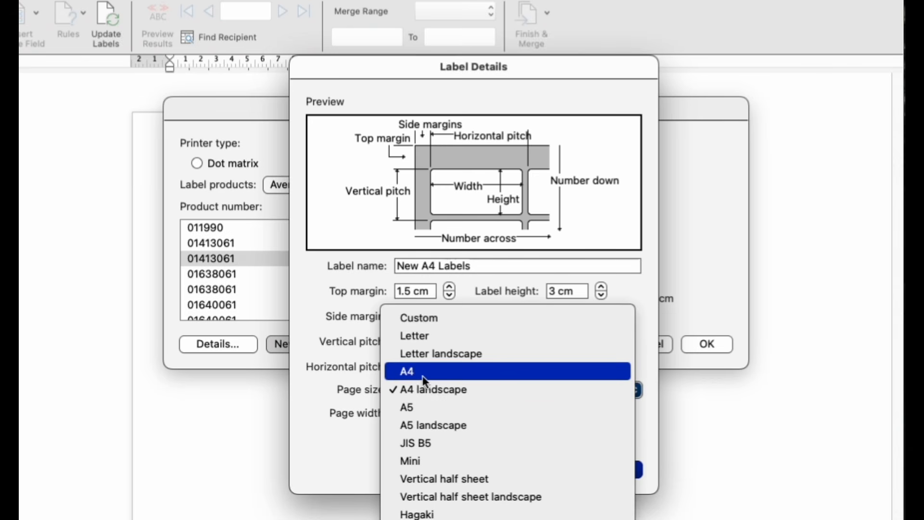
{"action": "left_click", "coordinate": [409, 376]}
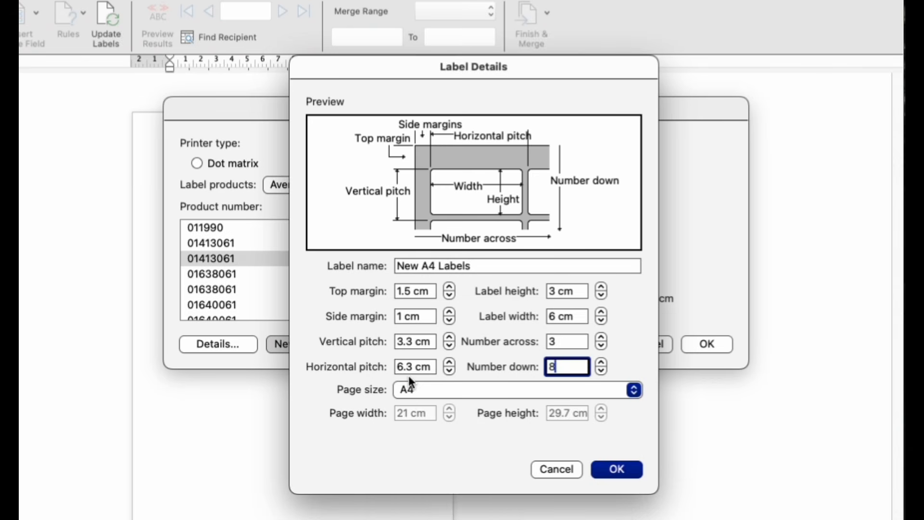
{"action": "left_click", "coordinate": [608, 470]}
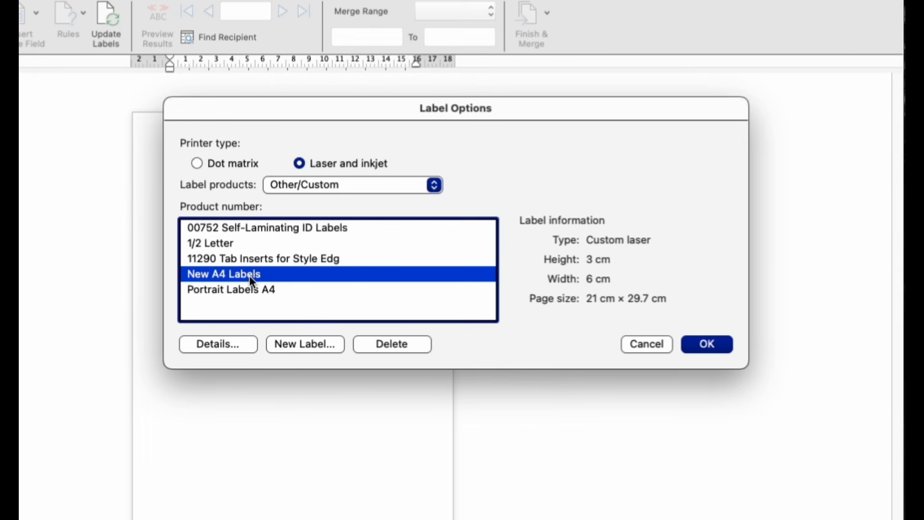
Apply the New A4 Labels layout to the document and delete the inserted label table from the page.
{"action": "left_click", "coordinate": [718, 347]}
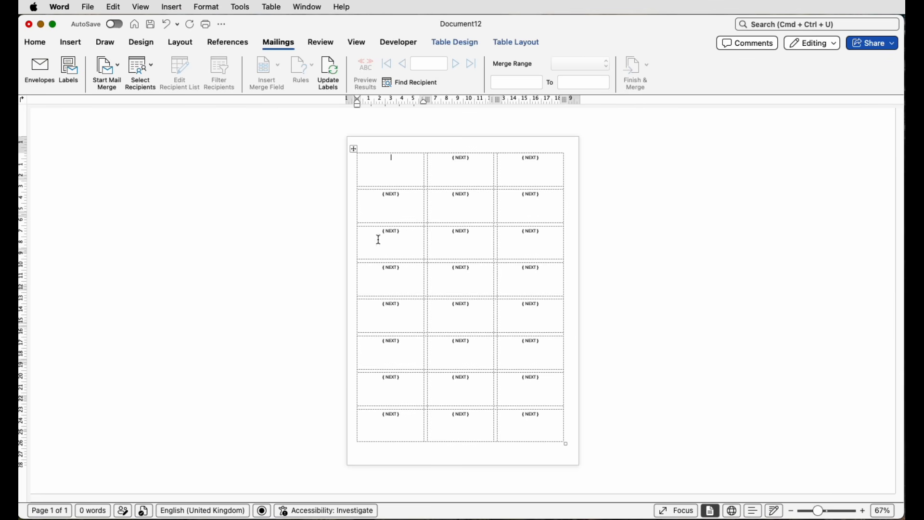
{"action": "left_click", "coordinate": [355, 151]}
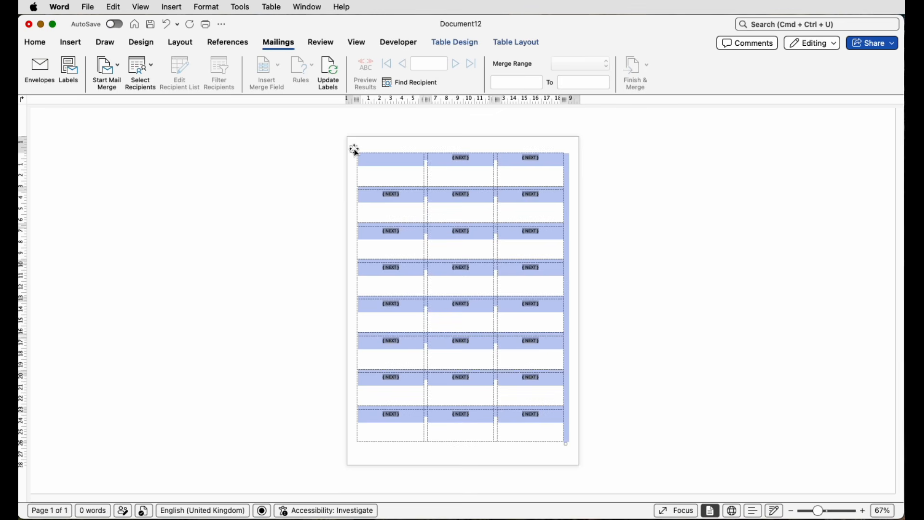
{"action": "key", "text": "BackSpace"}
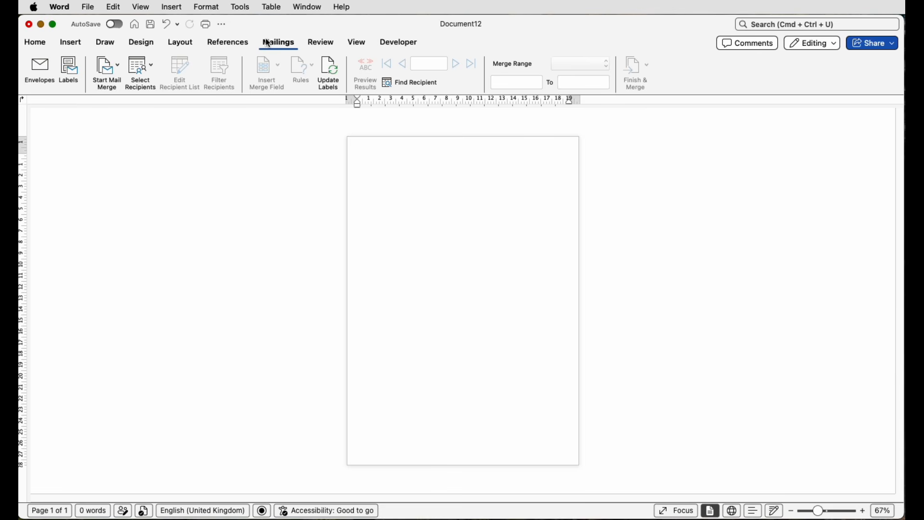
Set the side margin of New A4 Labels to 1.5 cm and insert the label grid again.
{"action": "left_click", "coordinate": [120, 74]}
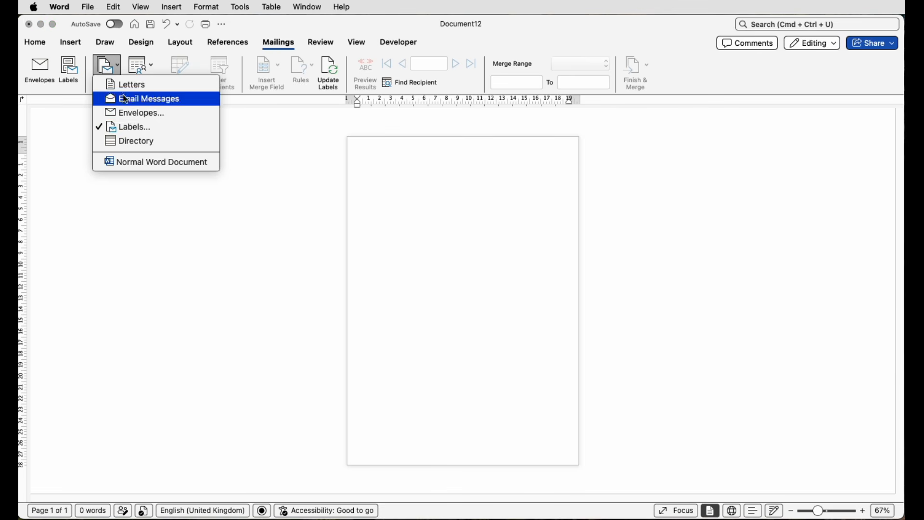
{"action": "left_click", "coordinate": [128, 132]}
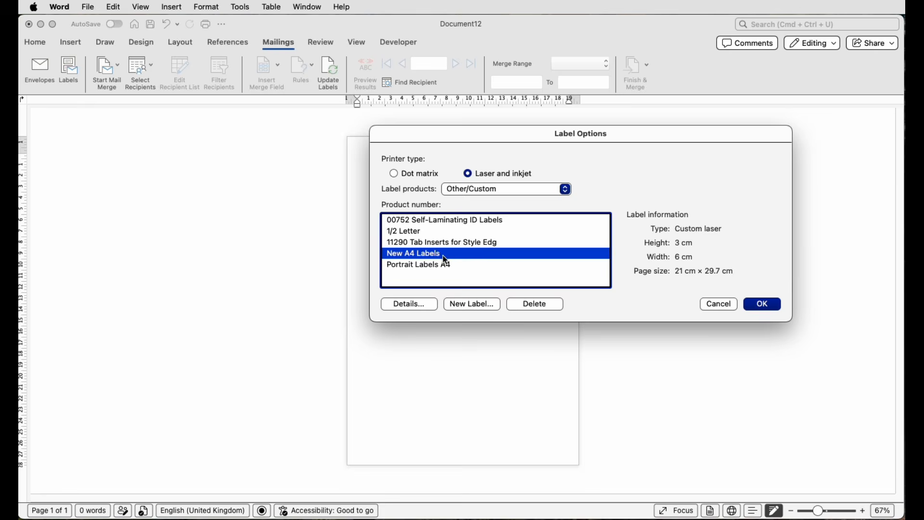
{"action": "left_click", "coordinate": [413, 307]}
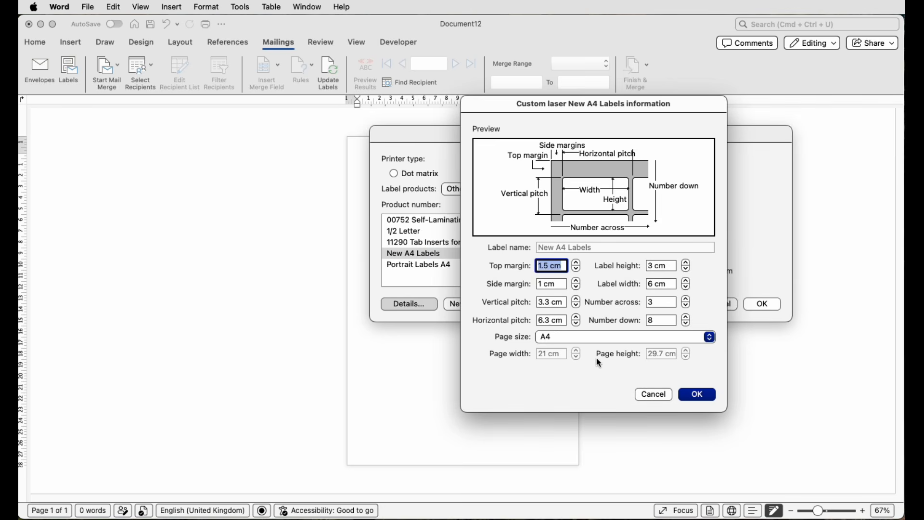
{"action": "left_click", "coordinate": [543, 286]}
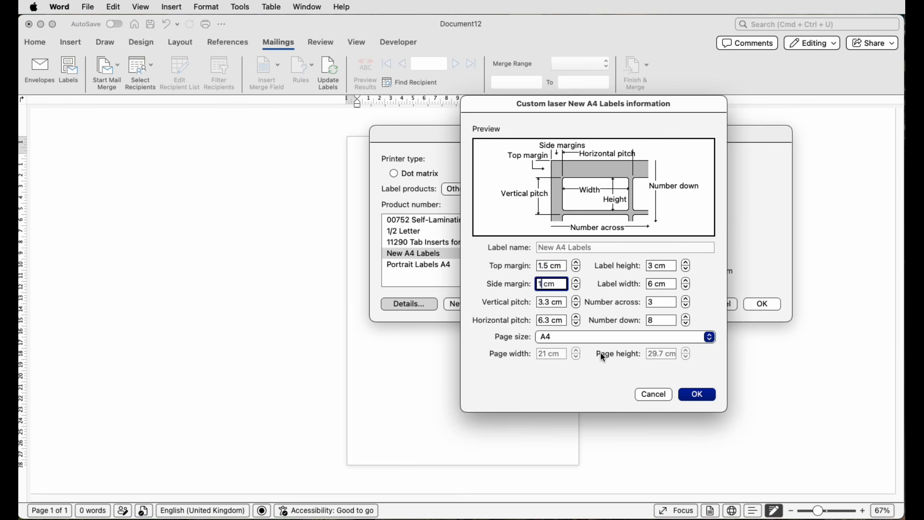
{"action": "type", "text": "1.5"}
{"action": "left_click", "coordinate": [702, 396]}
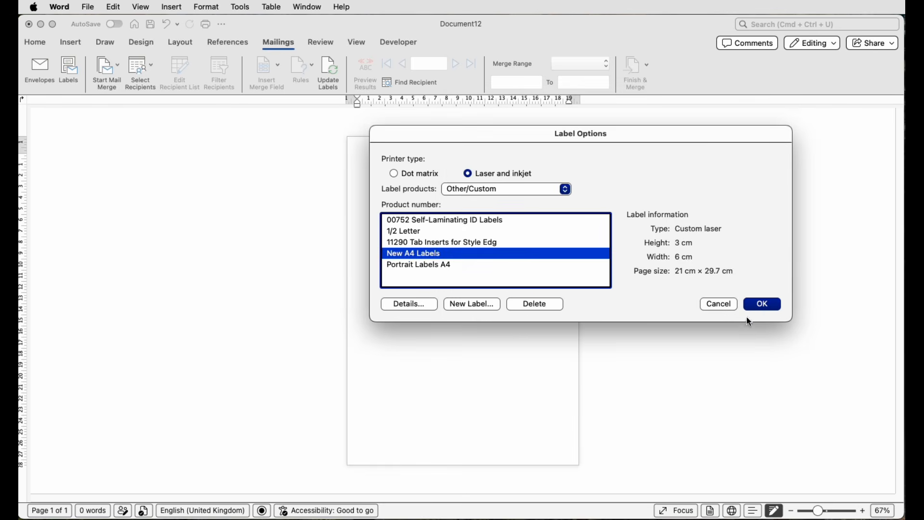
{"action": "left_click", "coordinate": [758, 304]}
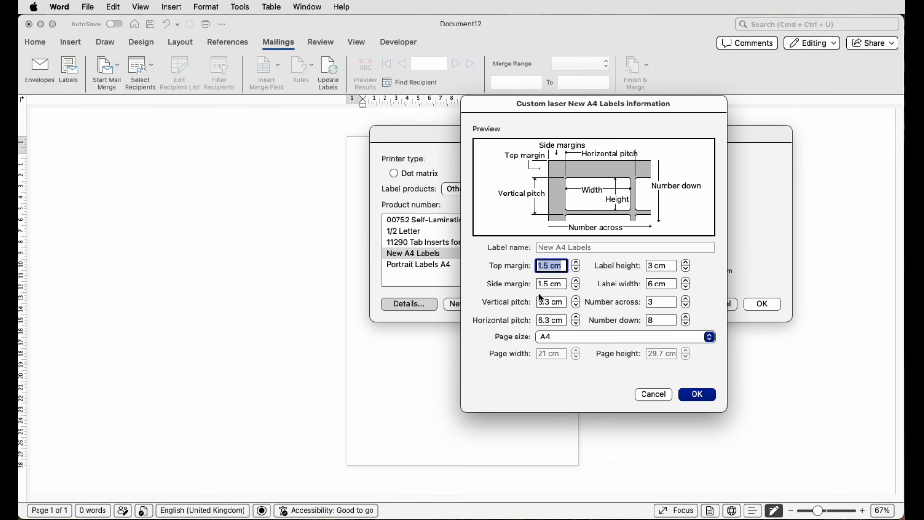
Reduce the side margin of New A4 Labels to centre the grid on the page and insert it.
{"action": "left_click", "coordinate": [541, 284]}
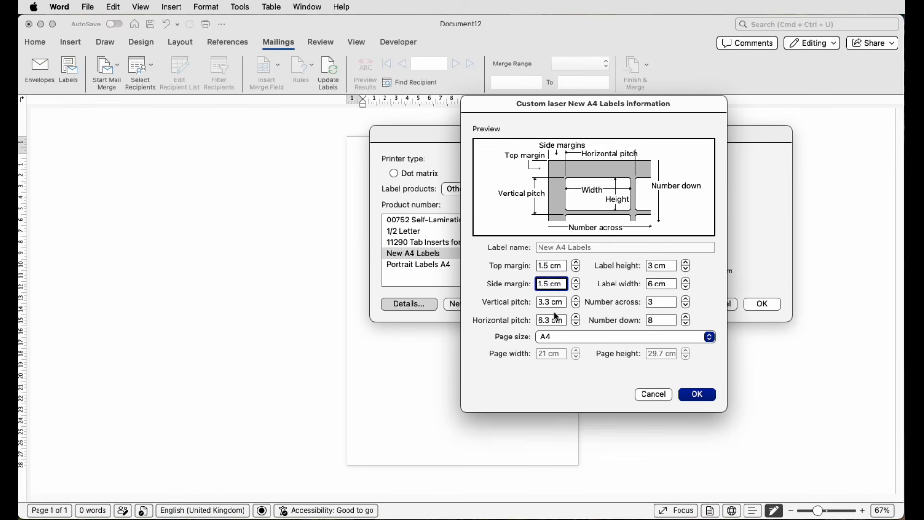
{"action": "type", "text": "2"}
{"action": "left_click", "coordinate": [693, 395]}
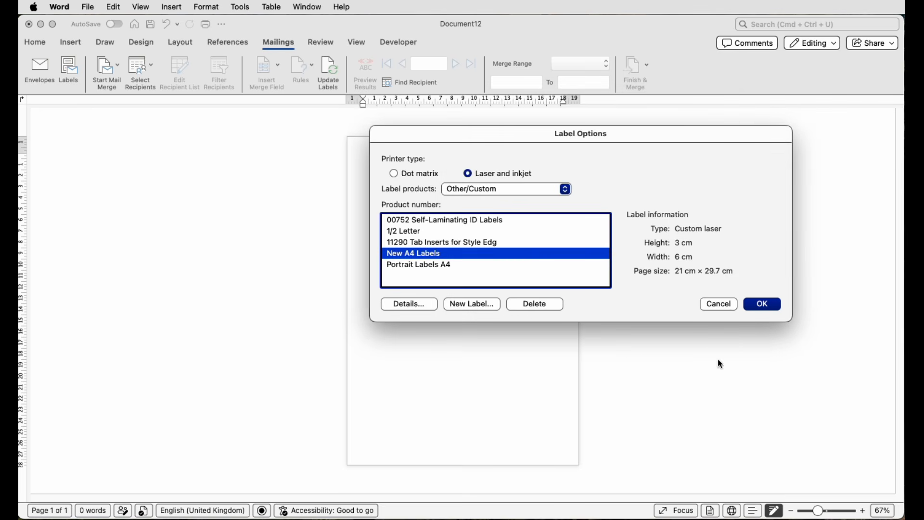
{"action": "left_click", "coordinate": [763, 305]}
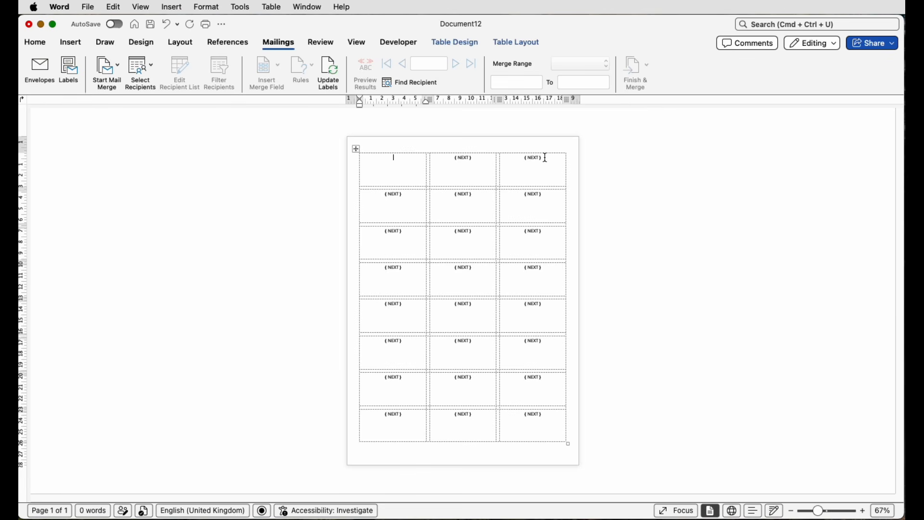
Delete the NEXT field from every label in the grid.
{"action": "left_click_drag", "start_coordinate": [546, 157], "coordinate": [535, 158]}
{"action": "key", "text": "Delete"}
{"action": "left_click_drag", "start_coordinate": [475, 159], "coordinate": [455, 159]}
{"action": "key", "text": "Delete"}
{"action": "left_click_drag", "start_coordinate": [473, 196], "coordinate": [454, 195]}
{"action": "key", "text": "Delete"}
{"action": "left_click_drag", "start_coordinate": [403, 195], "coordinate": [384, 194]}
{"action": "key", "text": "Delete"}
{"action": "left_click_drag", "start_coordinate": [403, 232], "coordinate": [384, 232]}
{"action": "key", "text": "Delete"}
{"action": "left_click_drag", "start_coordinate": [403, 267], "coordinate": [384, 268]}
{"action": "key", "text": "Delete"}
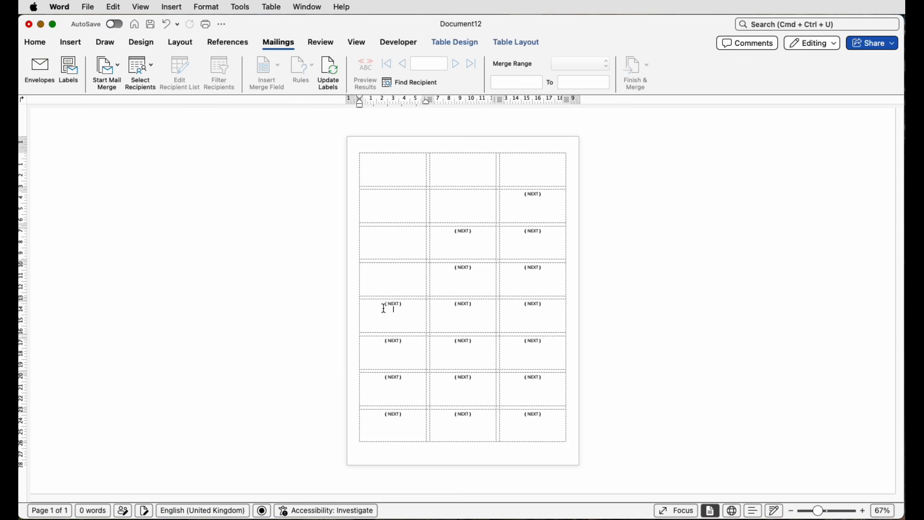
{"action": "left_click_drag", "start_coordinate": [543, 232], "coordinate": [523, 232]}
{"action": "key", "text": "Delete"}
{"action": "left_click_drag", "start_coordinate": [543, 268], "coordinate": [523, 268]}
{"action": "key", "text": "Delete"}
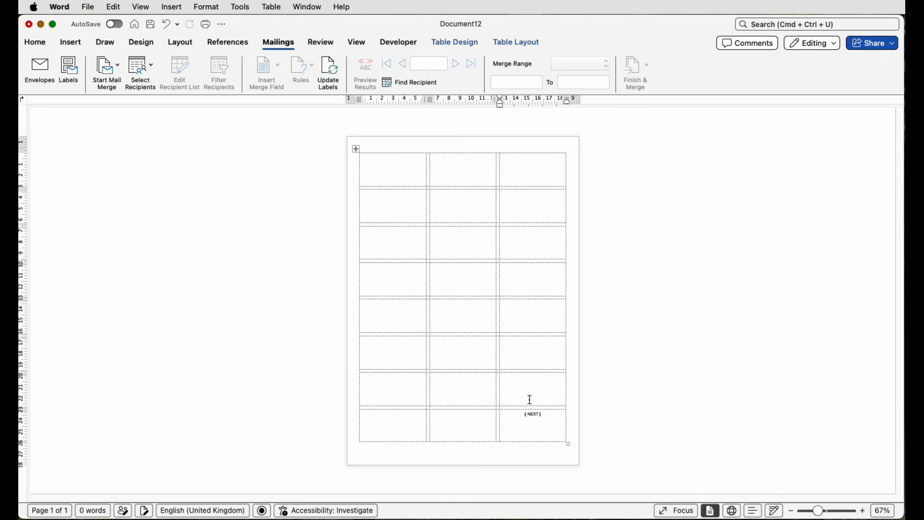
{"action": "left_click_drag", "start_coordinate": [543, 415], "coordinate": [523, 414]}
{"action": "key", "text": "Delete"}
Draw a rectangle about 2.97 cm high and 5.99 cm wide over the first label of the grid.
{"action": "left_click_drag", "start_coordinate": [817, 511], "coordinate": [830, 513]}
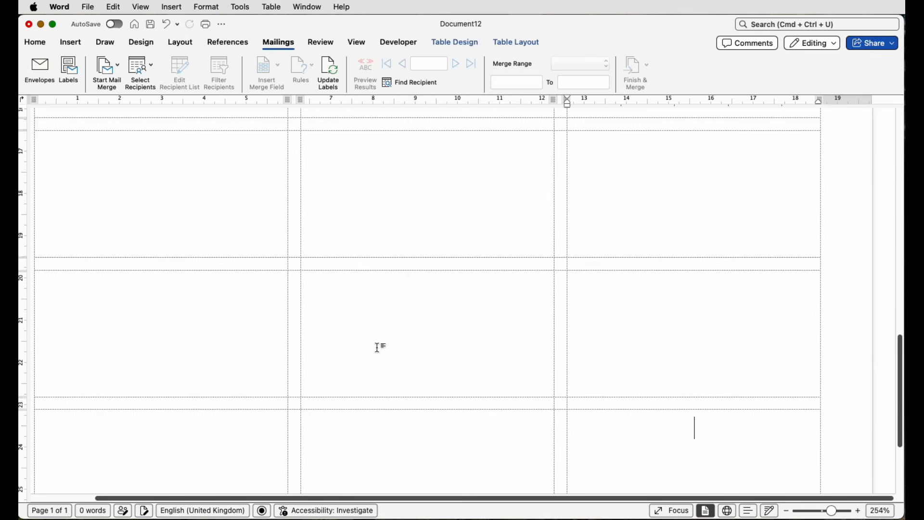
{"action": "scroll", "coordinate": [381, 348], "scroll_direction": "up", "scroll_amount": 15}
{"action": "left_click_drag", "start_coordinate": [350, 496], "coordinate": [260, 491]}
{"action": "scroll", "coordinate": [277, 279], "scroll_direction": "down", "scroll_amount": 1}
{"action": "scroll", "coordinate": [277, 279], "scroll_direction": "right", "scroll_amount": 1}
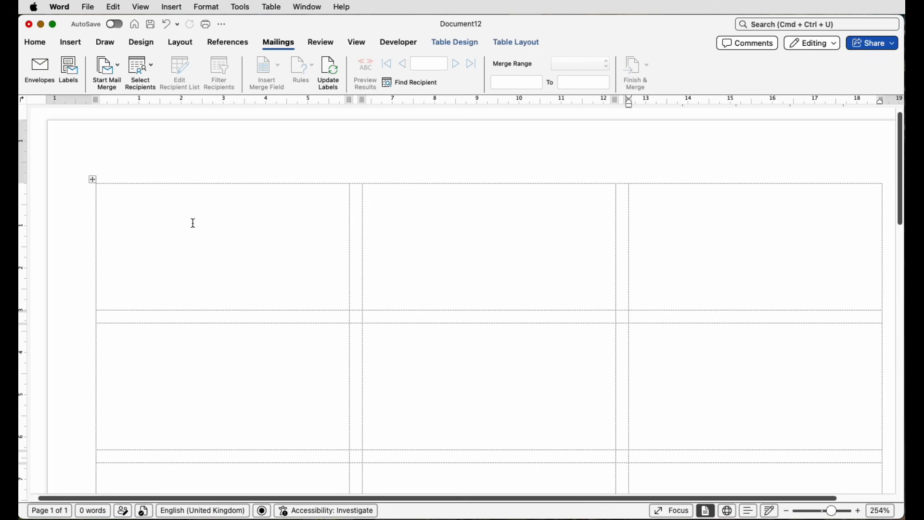
{"action": "left_click", "coordinate": [74, 45]}
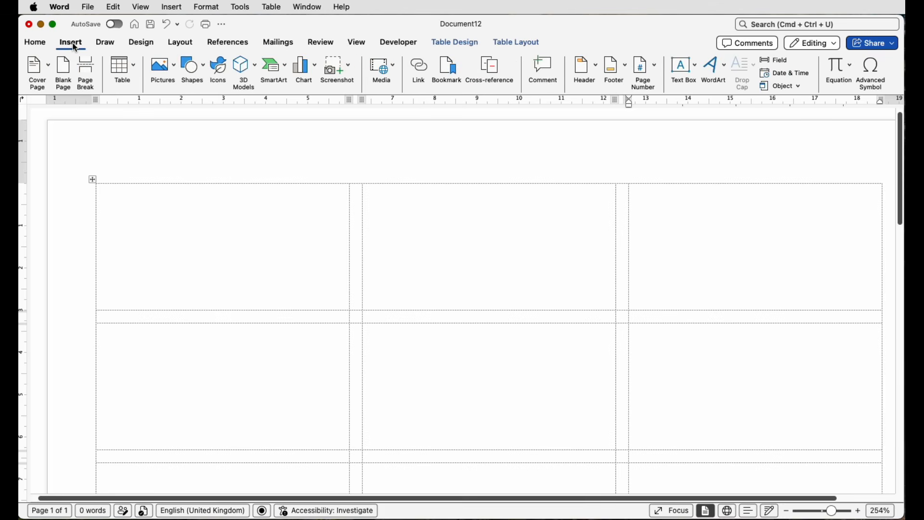
{"action": "left_click", "coordinate": [205, 72]}
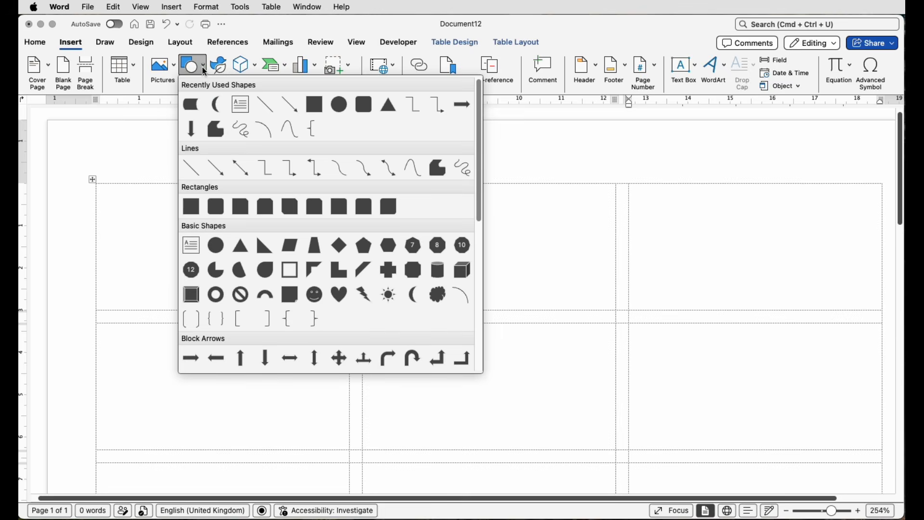
{"action": "left_click", "coordinate": [193, 207]}
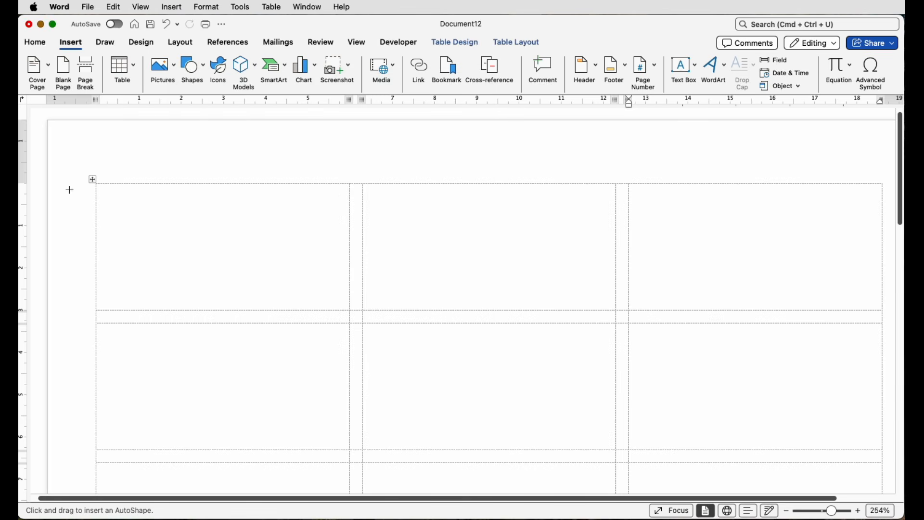
{"action": "mouse_move", "coordinate": [96, 183]}
{"action": "left_mouse_down"}
{"action": "mouse_move", "coordinate": [115, 203]}
{"action": "mouse_move", "coordinate": [350, 311]}
{"action": "left_mouse_up"}
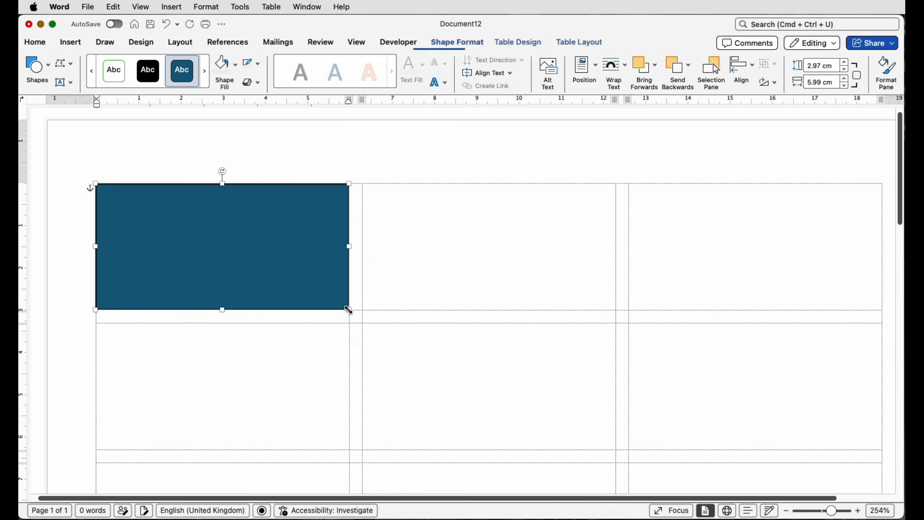
Remove the rectangle's fill so only its outline frames the first label.
{"action": "left_click", "coordinate": [236, 67]}
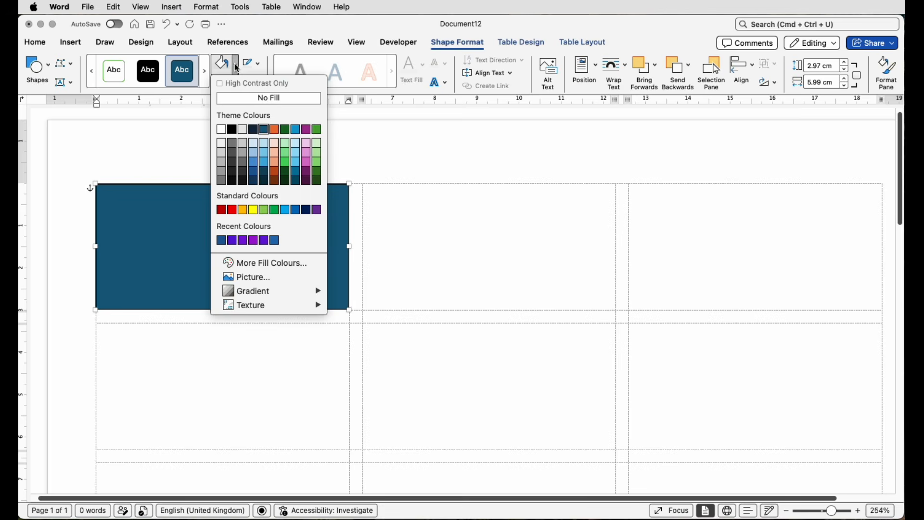
{"action": "left_click", "coordinate": [241, 99]}
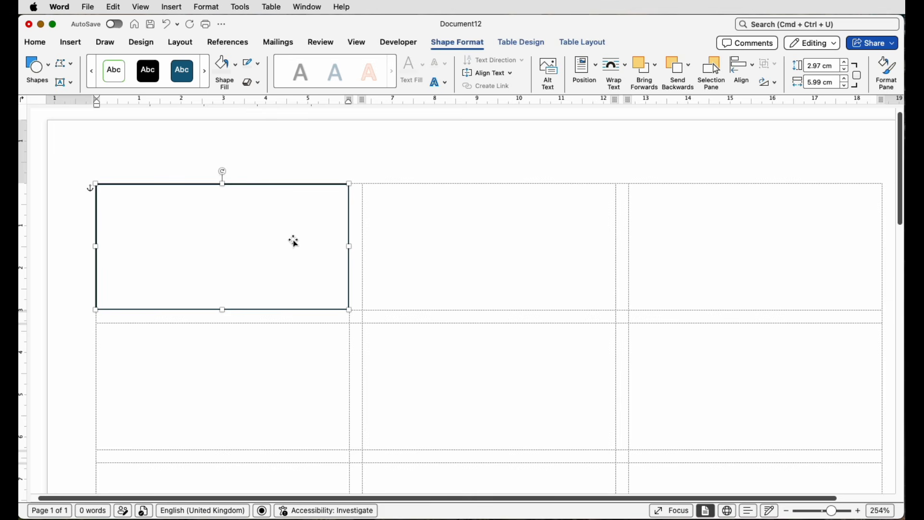
{"action": "left_click", "coordinate": [339, 157]}
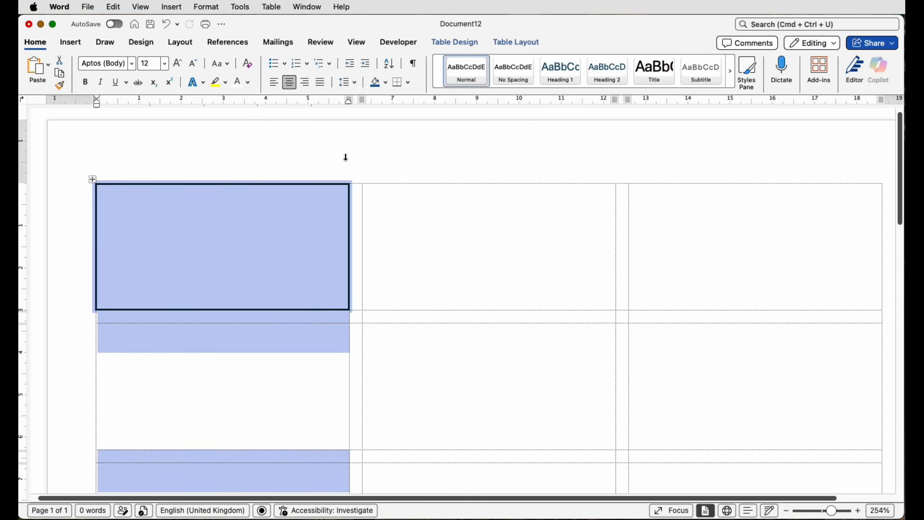
{"action": "left_click", "coordinate": [354, 156]}
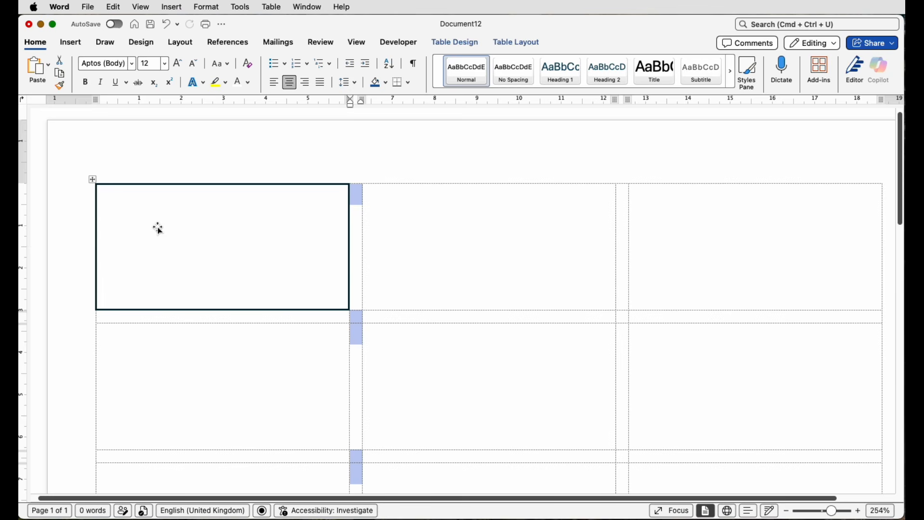
Insert Plant Logo copy.png from the Logos folder into the first row's middle label and set its wrapping to In Front of Text.
{"action": "left_click", "coordinate": [437, 235]}
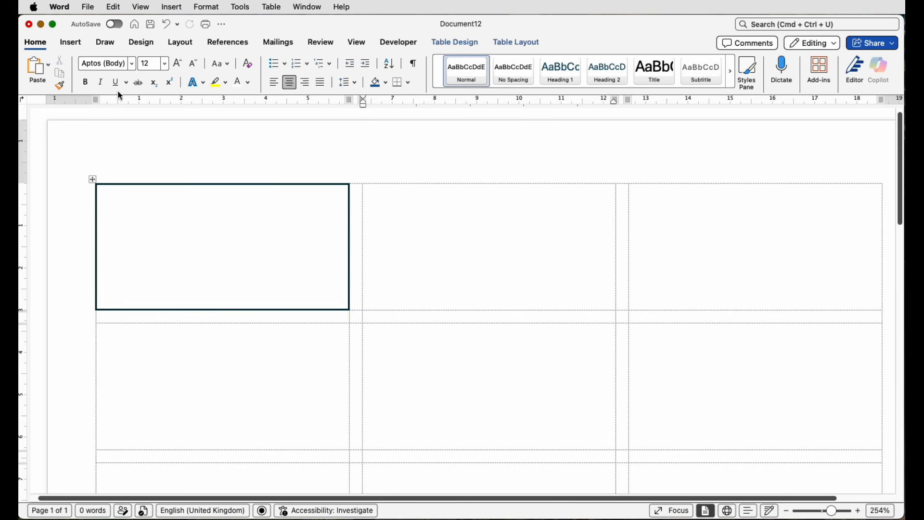
{"action": "left_click", "coordinate": [80, 43]}
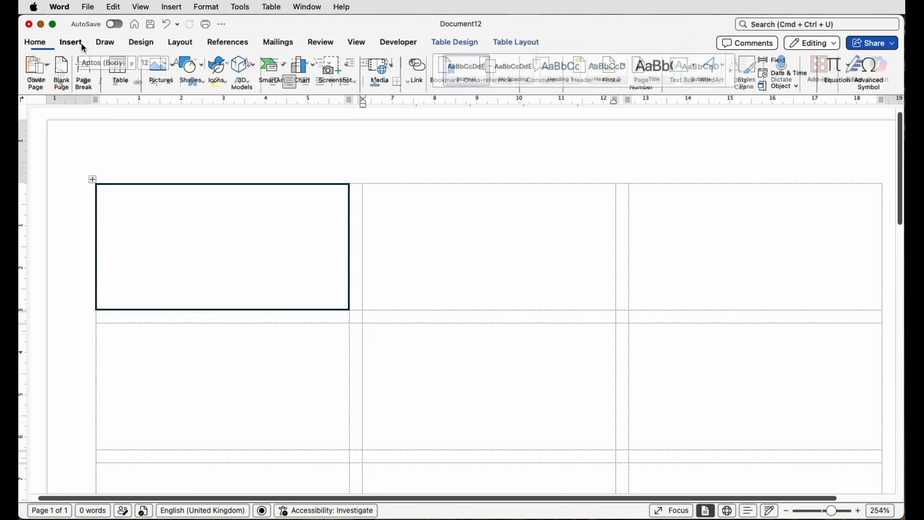
{"action": "left_click", "coordinate": [174, 67]}
{"action": "left_click", "coordinate": [185, 100]}
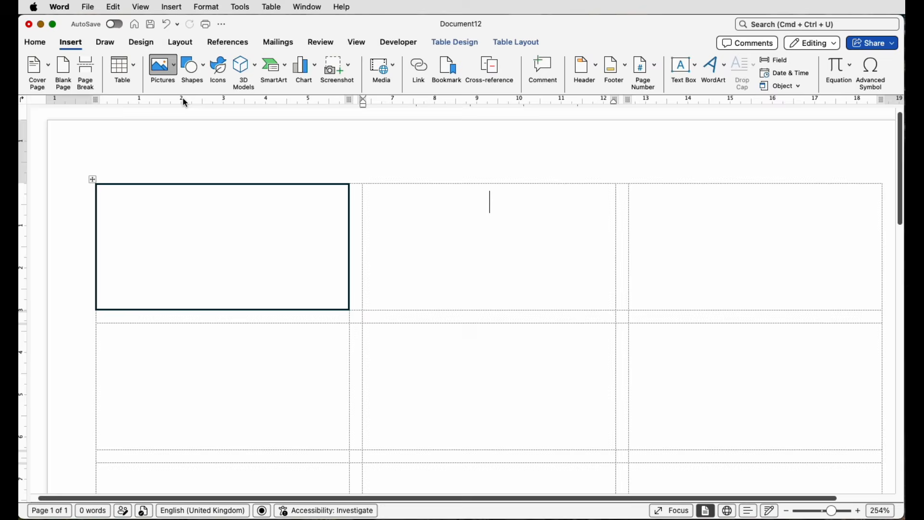
{"action": "scroll", "coordinate": [615, 314], "scroll_direction": "down", "scroll_amount": 5}
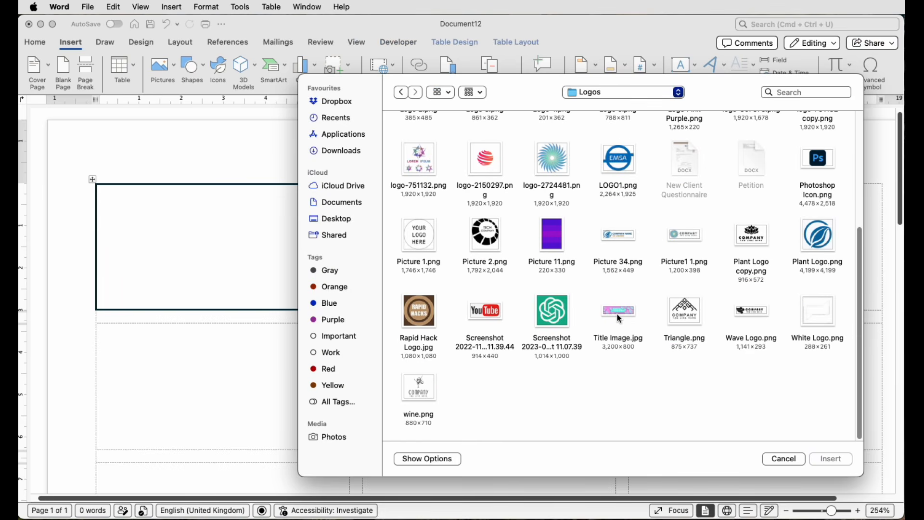
{"action": "left_click", "coordinate": [749, 242]}
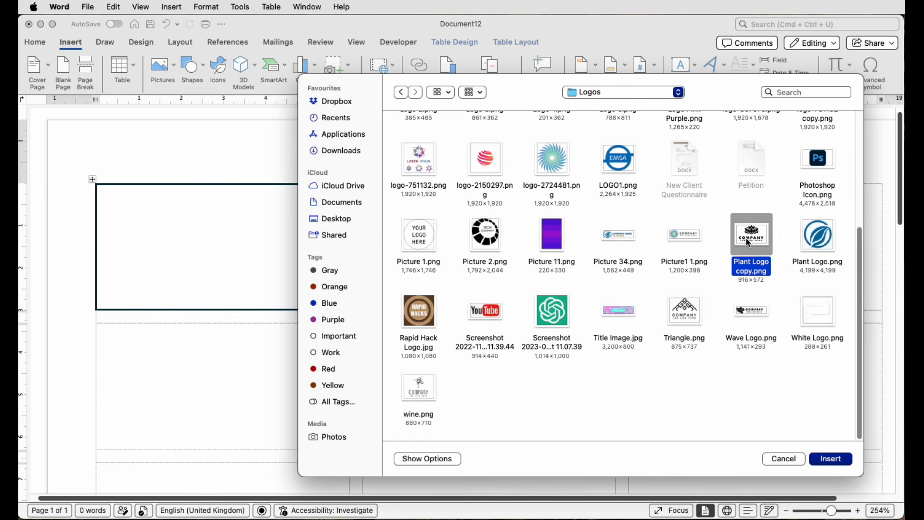
{"action": "left_click", "coordinate": [827, 460]}
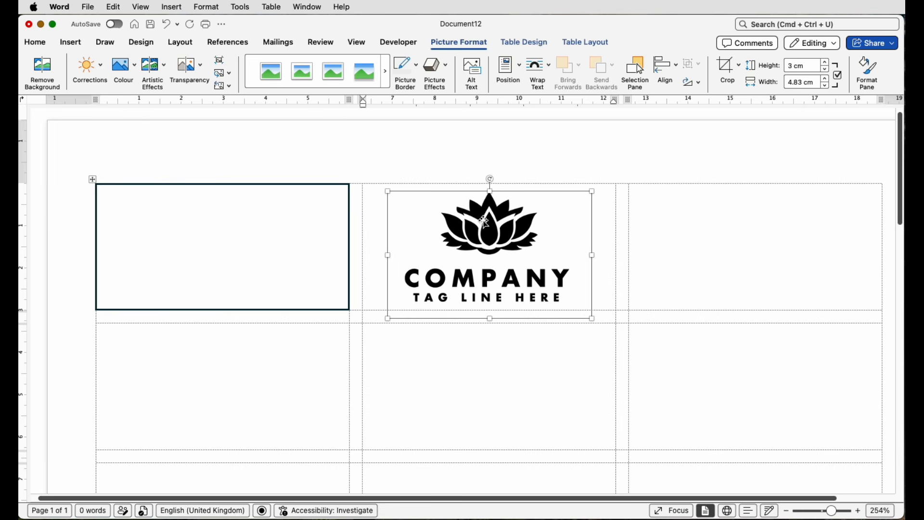
{"action": "left_click", "coordinate": [551, 71]}
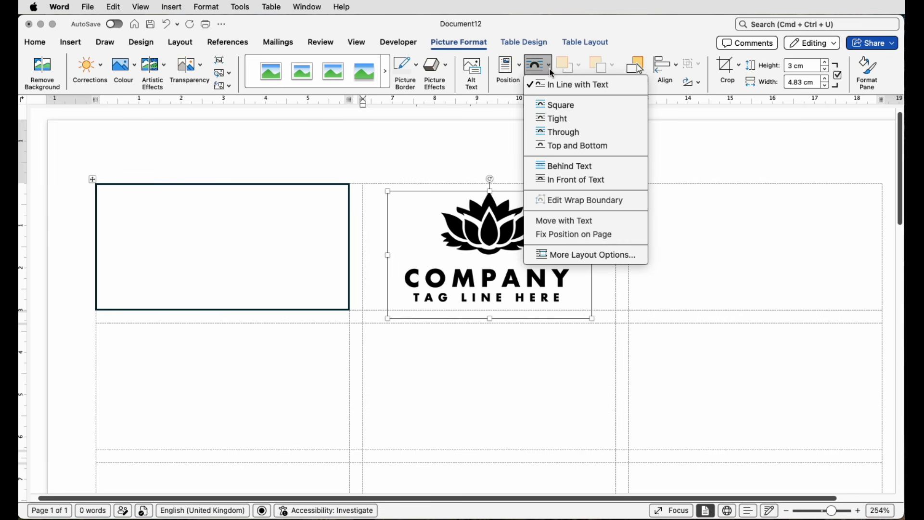
{"action": "left_click", "coordinate": [565, 181]}
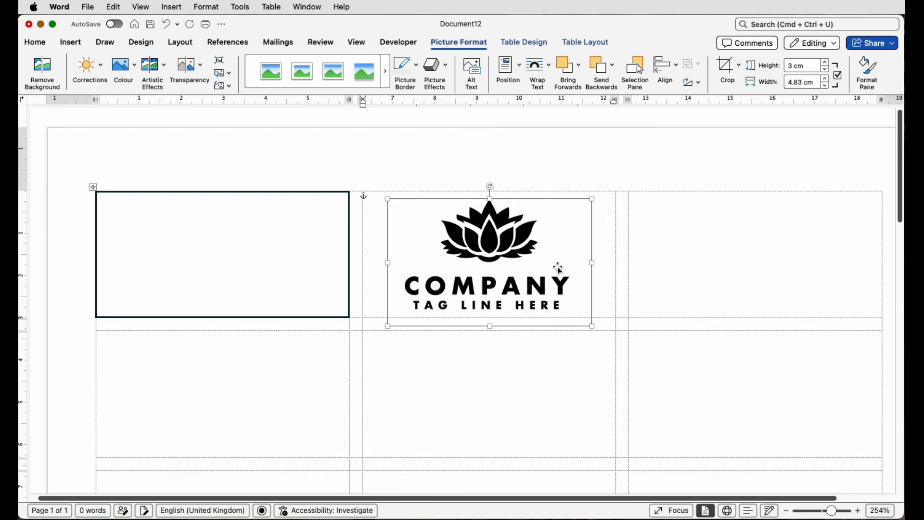
Shrink the logo to about 2.14 cm high and 3.43 cm wide and move it to the middle of the first label's frame.
{"action": "left_click_drag", "start_coordinate": [591, 324], "coordinate": [533, 288]}
{"action": "left_click_drag", "start_coordinate": [460, 236], "coordinate": [222, 241]}
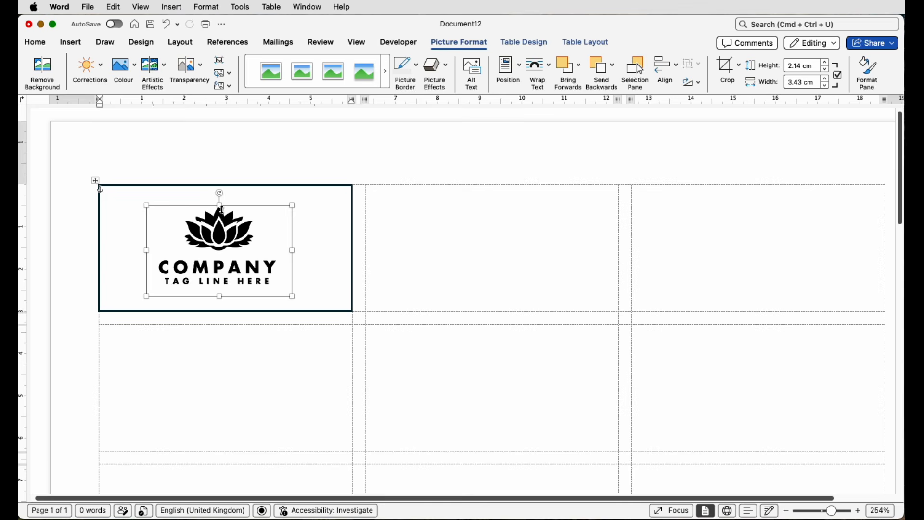
{"action": "scroll", "coordinate": [221, 209], "scroll_direction": "up", "scroll_amount": 1}
{"action": "scroll", "coordinate": [221, 209], "scroll_direction": "down", "scroll_amount": 1}
{"action": "scroll", "coordinate": [221, 210], "scroll_direction": "up", "scroll_amount": 1}
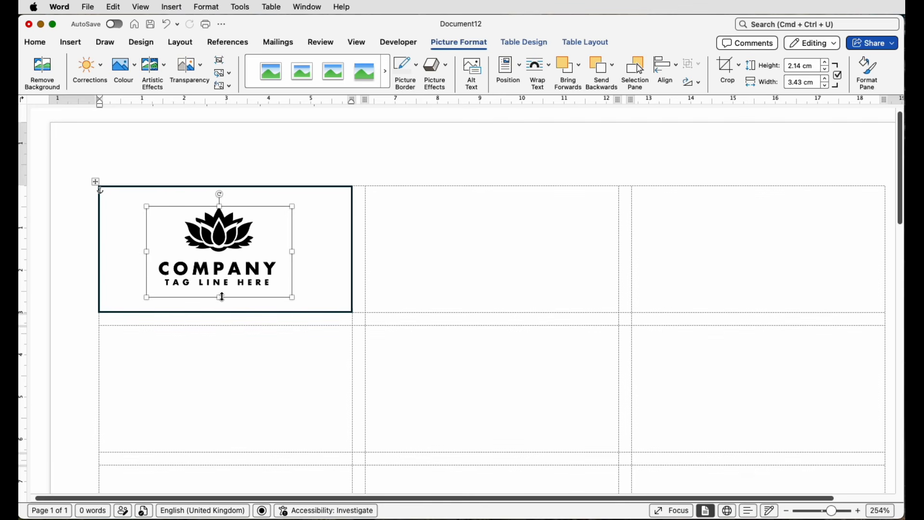
{"action": "scroll", "coordinate": [351, 259], "scroll_direction": "down", "scroll_amount": 1}
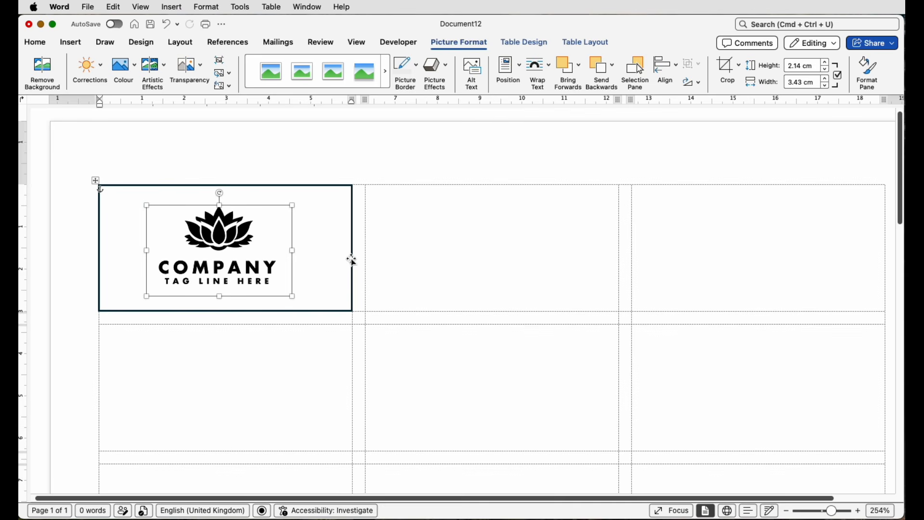
Select the first label's frame together with the logo and align the two objects to the middle vertically.
{"action": "left_click", "coordinate": [352, 260]}
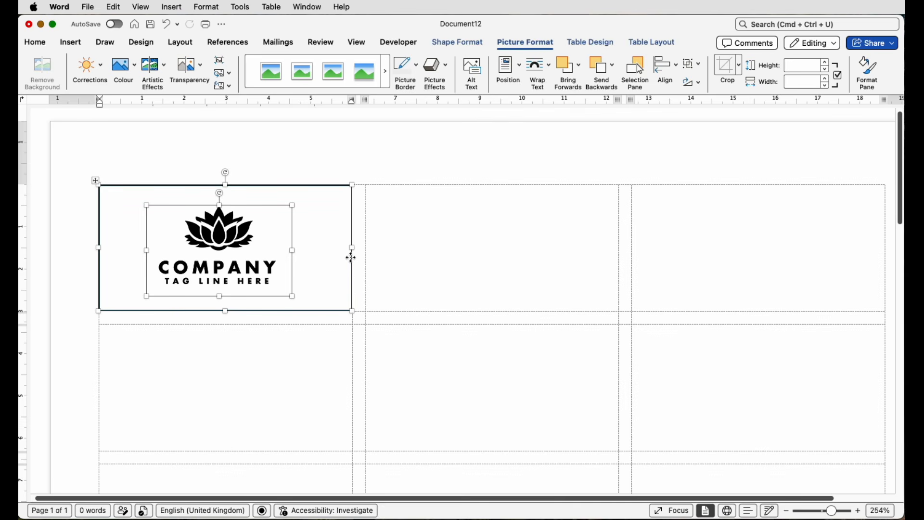
{"action": "scroll", "coordinate": [339, 261], "scroll_direction": "left", "scroll_amount": 1}
{"action": "scroll", "coordinate": [339, 261], "scroll_direction": "down", "scroll_amount": 1}
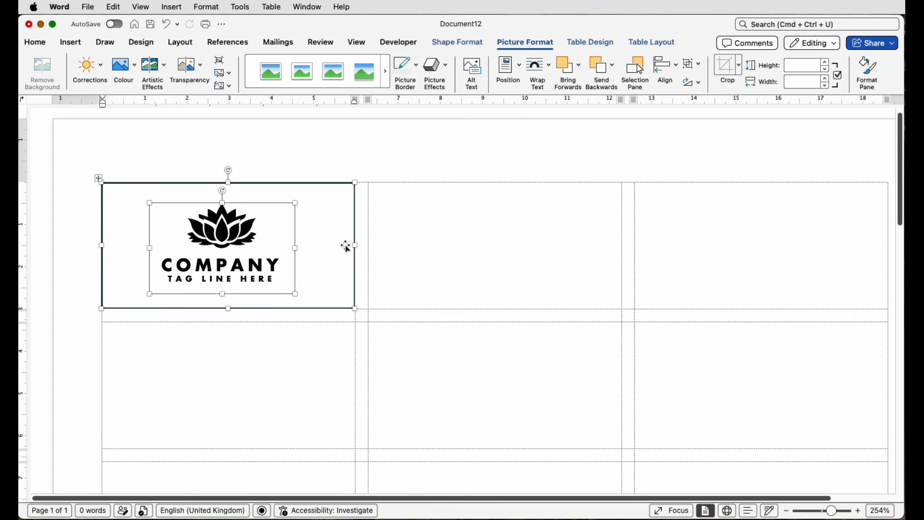
{"action": "left_click", "coordinate": [676, 68]}
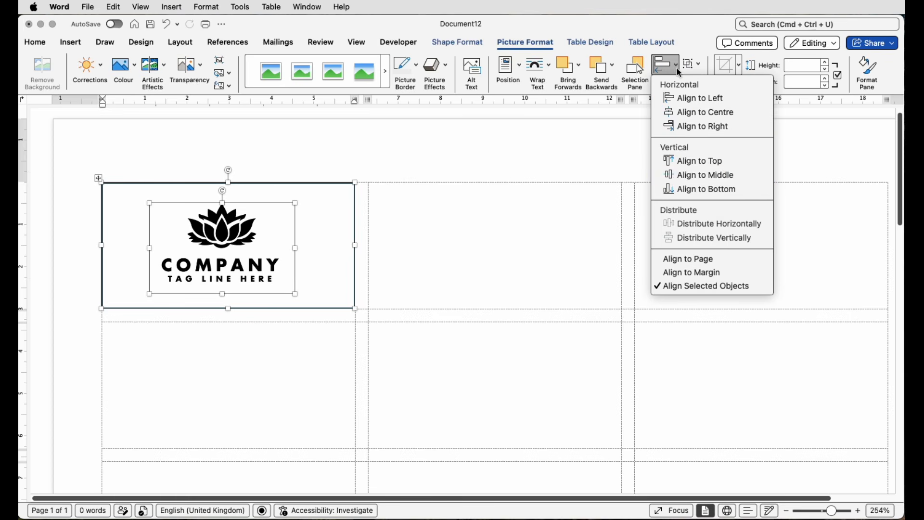
{"action": "left_click", "coordinate": [687, 177]}
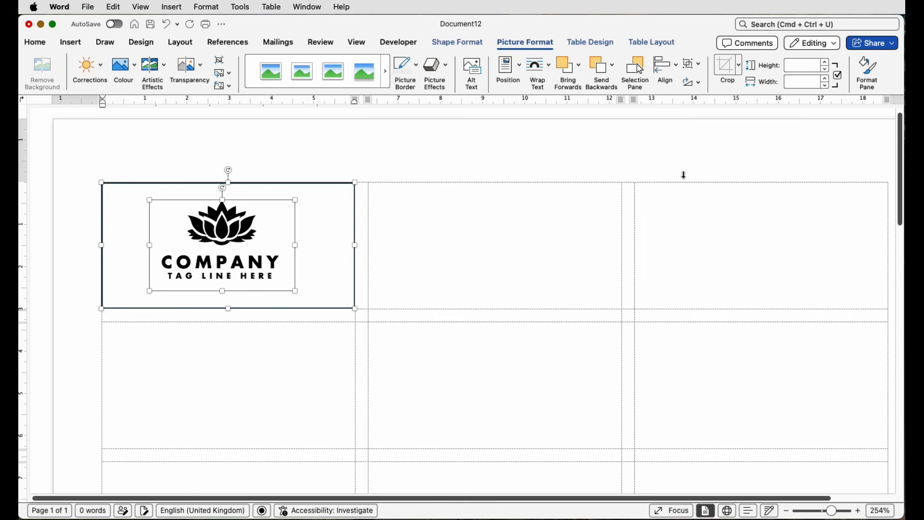
{"action": "left_click", "coordinate": [400, 245]}
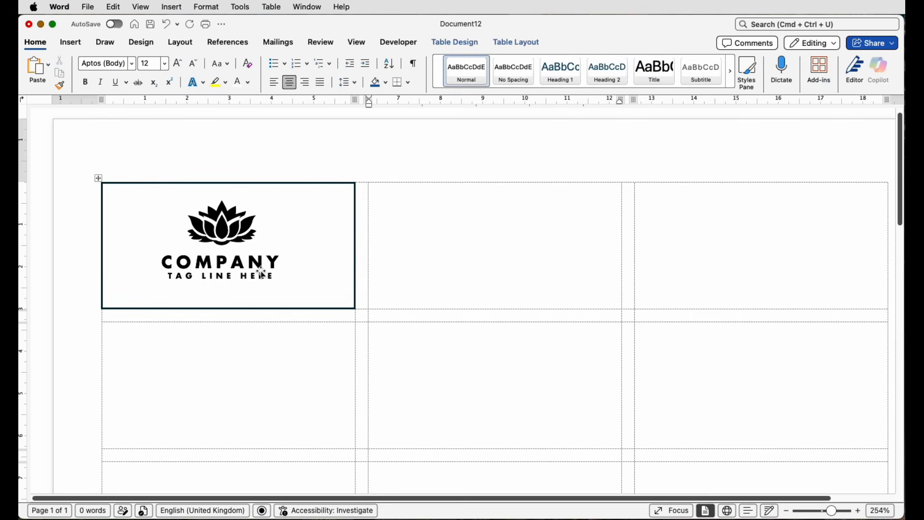
Nudge the logo slightly downward inside the first label's frame.
{"action": "left_click", "coordinate": [222, 252]}
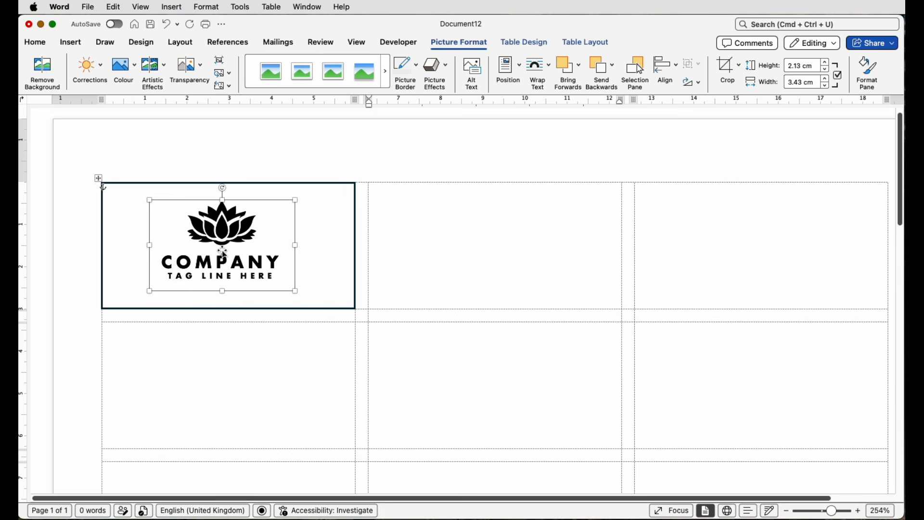
{"action": "key", "text": "Down"}
{"action": "key", "text": "Down"}
{"action": "key", "text": "Down"}
{"action": "key", "text": "Down"}
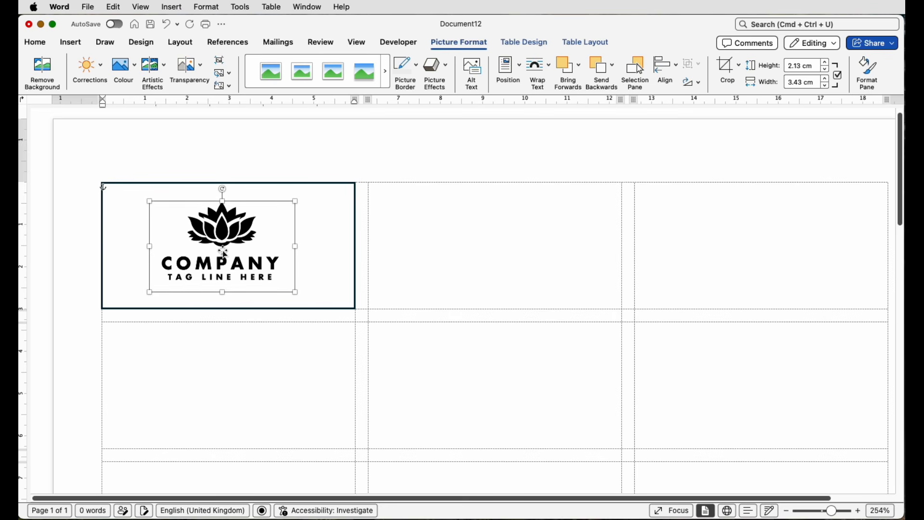
{"action": "key", "text": "Escape"}
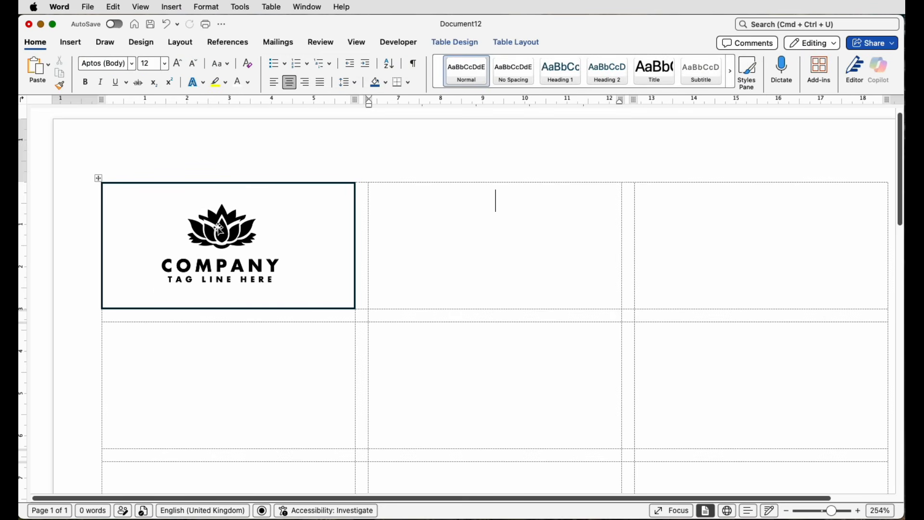
Draw a text box about 1.17 cm high and 4.5 cm wide in the first row's middle label, containing "My text".
{"action": "left_click", "coordinate": [80, 46]}
{"action": "left_click", "coordinate": [699, 74]}
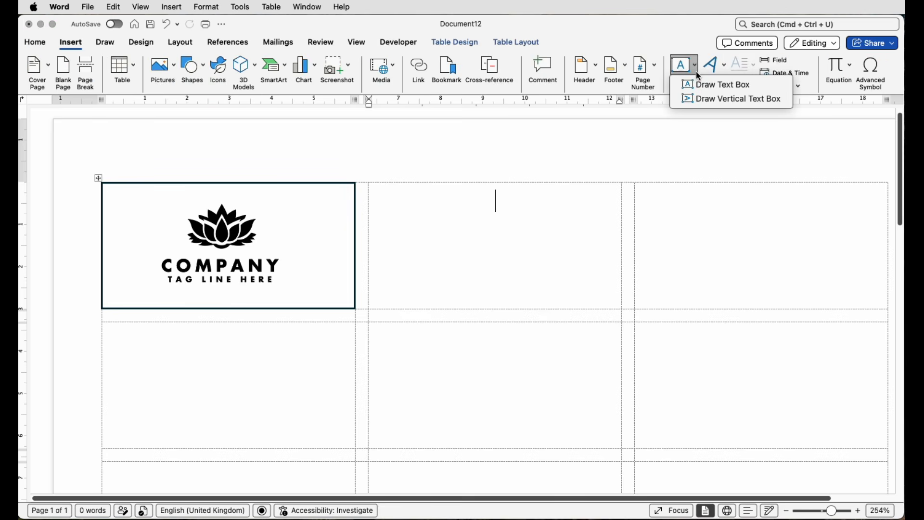
{"action": "left_click", "coordinate": [717, 85]}
{"action": "left_click_drag", "start_coordinate": [403, 230], "coordinate": [594, 281]}
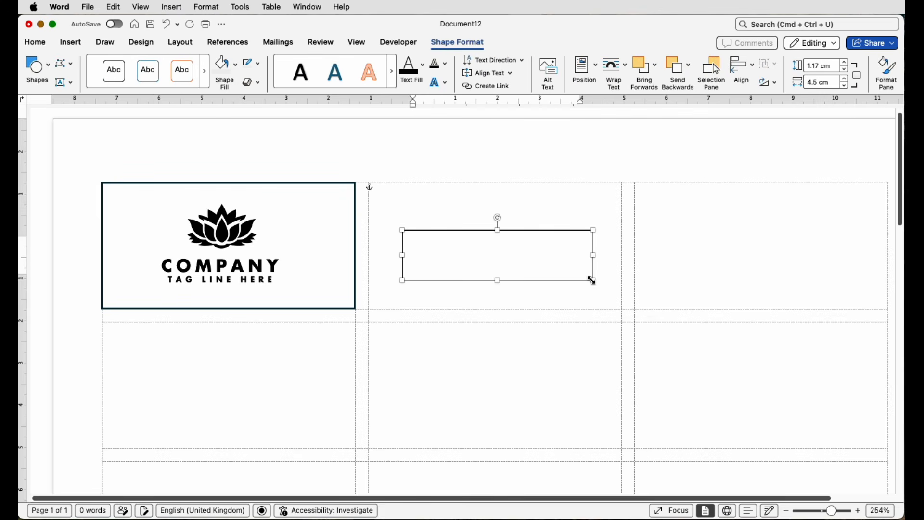
{"action": "type", "text": "my text"}
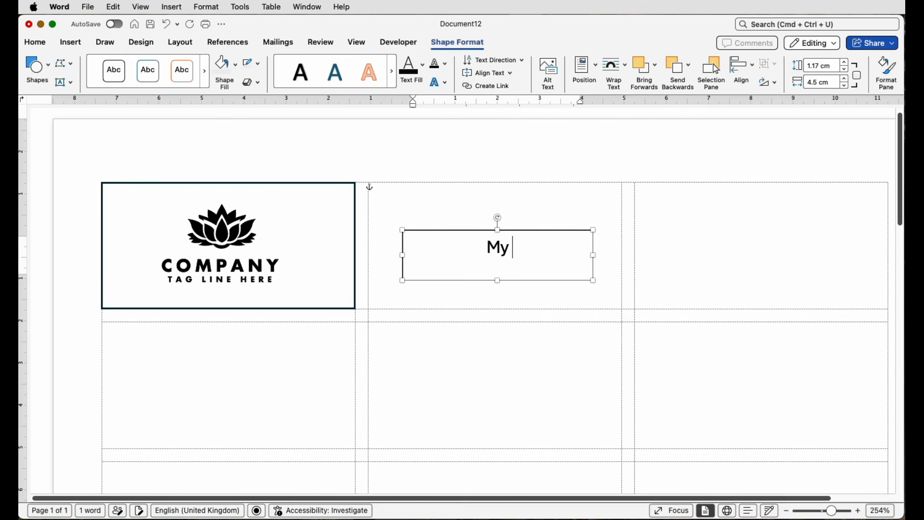
{"action": "left_click", "coordinate": [618, 234]}
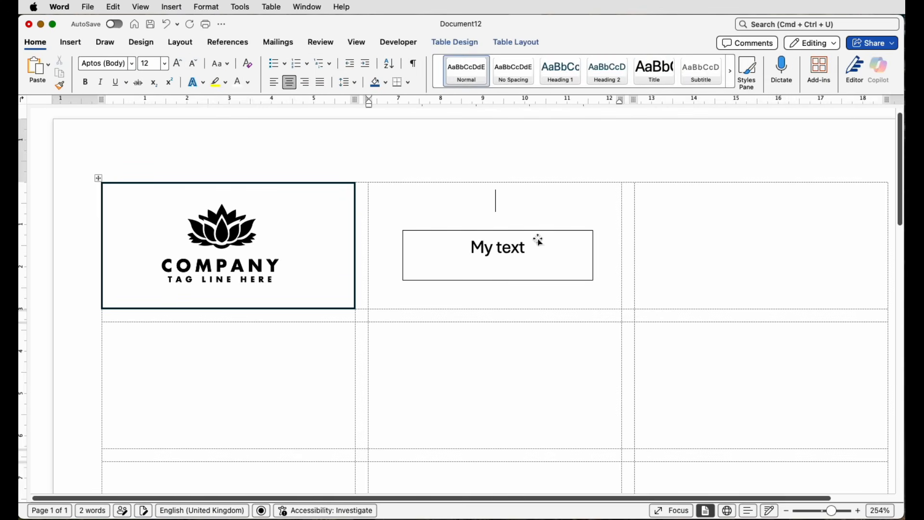
Remove the text box's outline and fill, and shrink it to about 0.82 cm high and 2.78 cm wide.
{"action": "mouse_move", "coordinate": [514, 248]}
{"action": "left_mouse_down"}
{"action": "mouse_move", "coordinate": [508, 264]}
{"action": "mouse_move", "coordinate": [445, 273]}
{"action": "mouse_move", "coordinate": [509, 260]}
{"action": "left_mouse_up"}
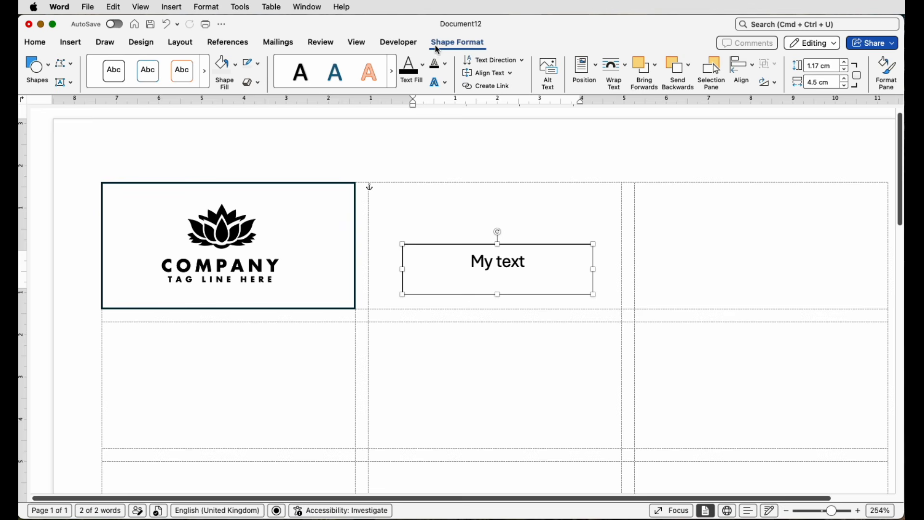
{"action": "left_click", "coordinate": [259, 64]}
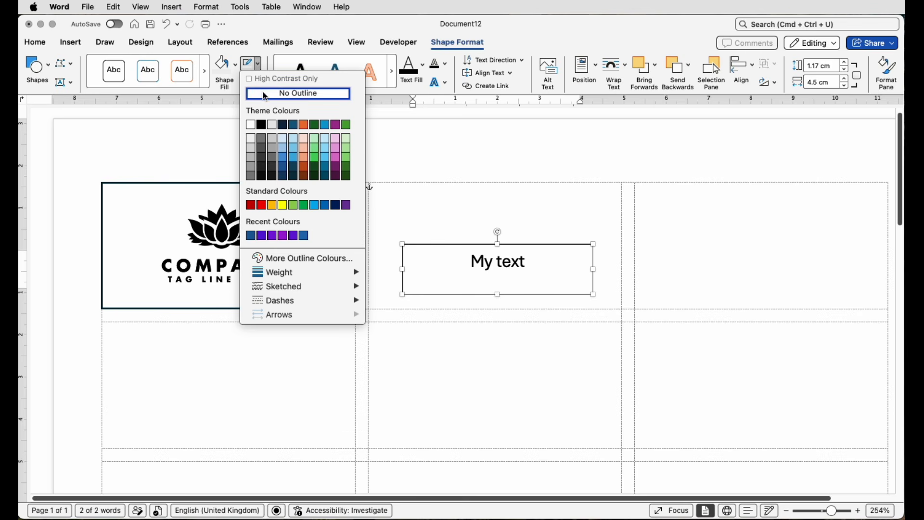
{"action": "left_click", "coordinate": [265, 94]}
{"action": "left_click", "coordinate": [237, 70]}
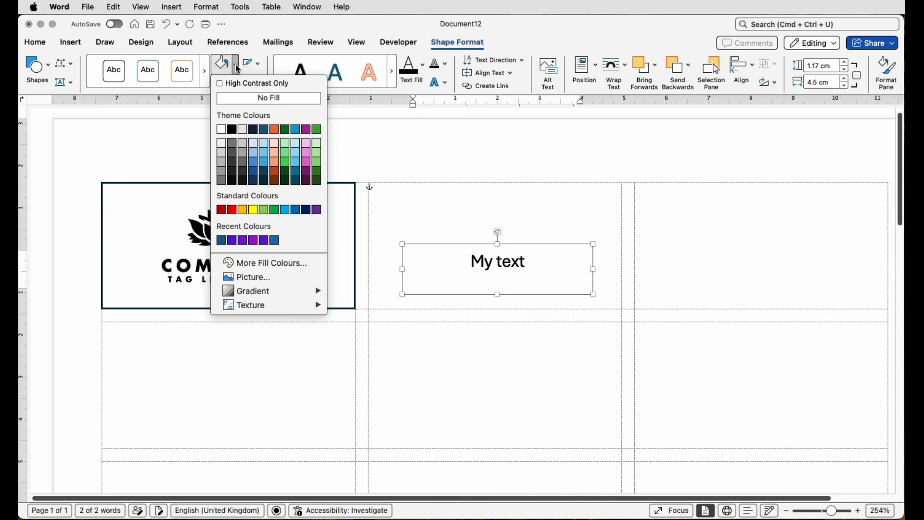
{"action": "left_click", "coordinate": [241, 97]}
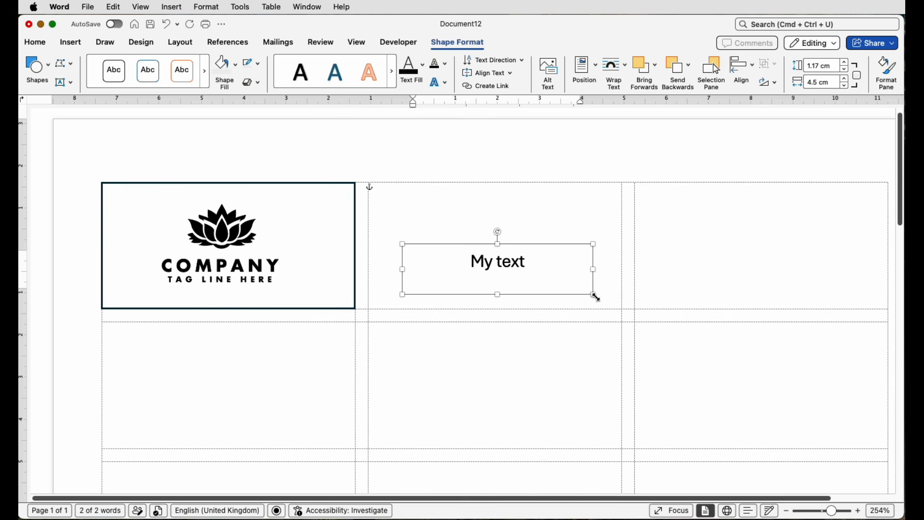
{"action": "left_click_drag", "start_coordinate": [594, 295], "coordinate": [522, 280]}
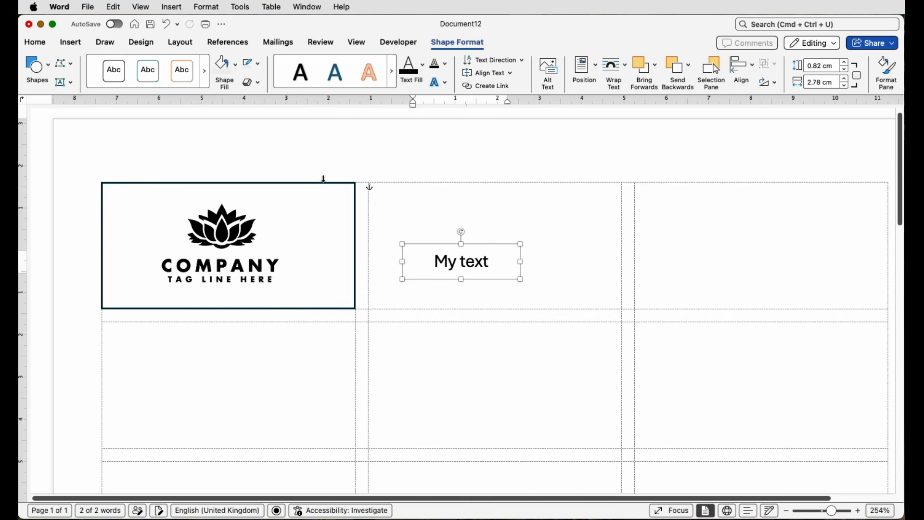
Format the "My text" wording in the Rastanty Cortez font at size 16.
{"action": "left_click", "coordinate": [43, 44]}
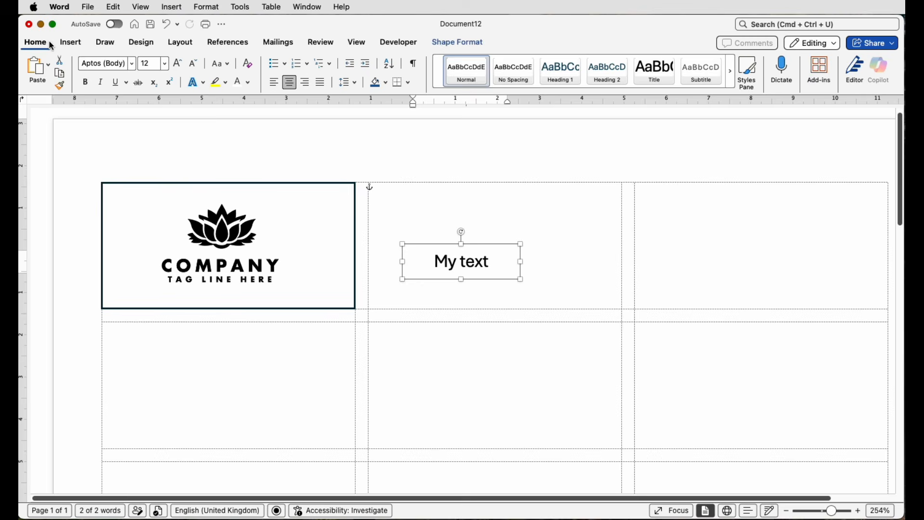
{"action": "left_click", "coordinate": [132, 69]}
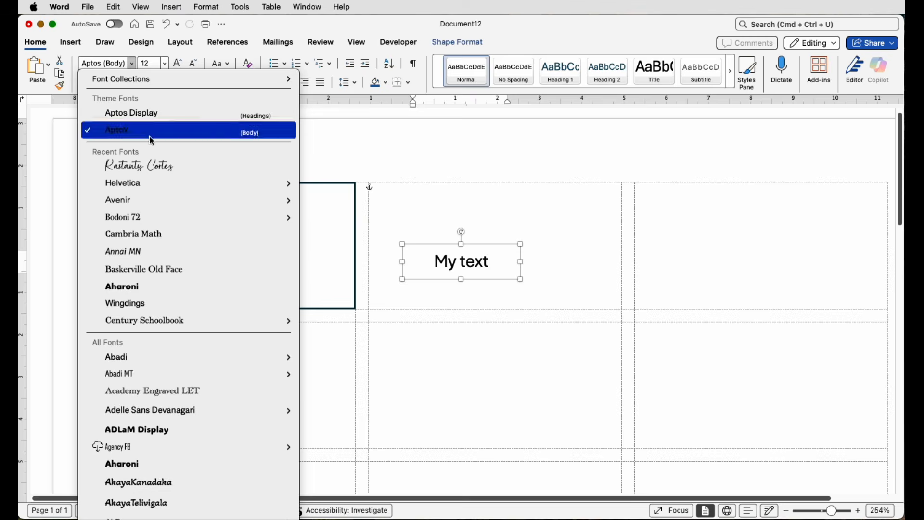
{"action": "left_click", "coordinate": [147, 169]}
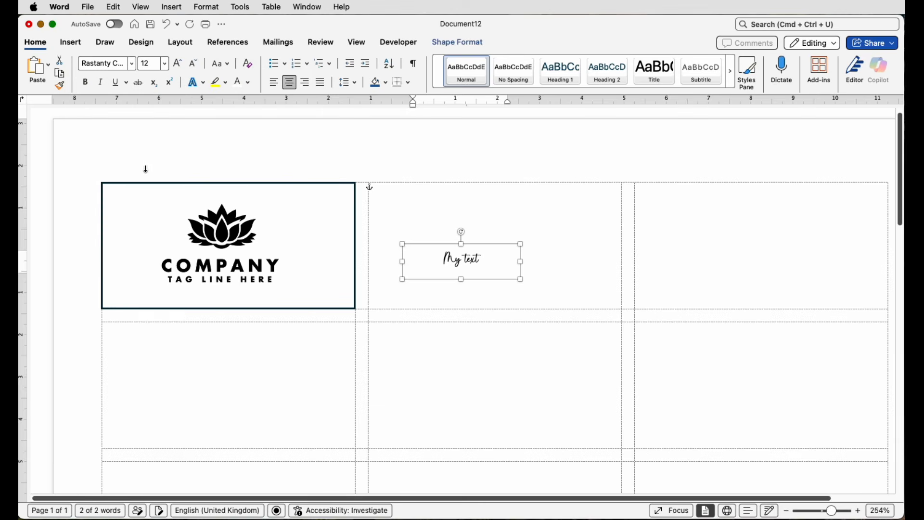
{"action": "left_click", "coordinate": [177, 64]}
{"action": "left_click", "coordinate": [177, 64]}
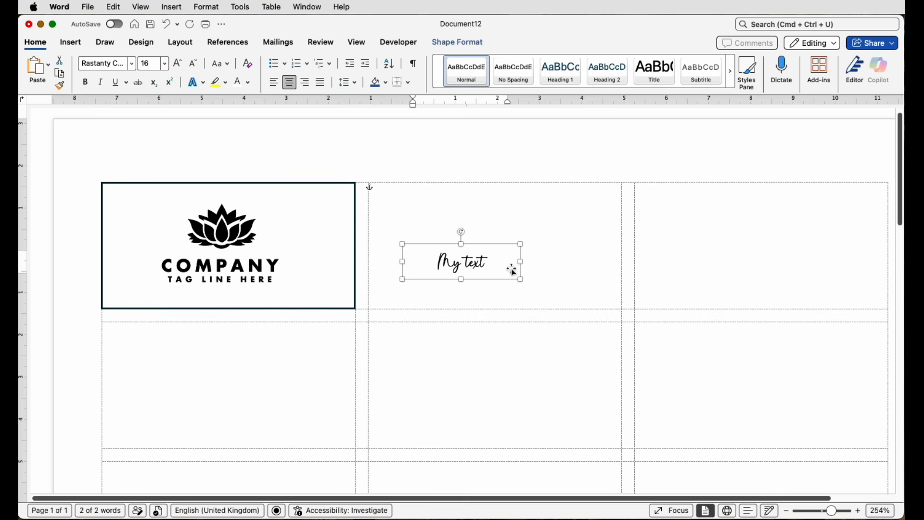
Narrow the text box and move it into the upper-right corner of the first label's frame.
{"action": "left_click_drag", "start_coordinate": [522, 263], "coordinate": [321, 212]}
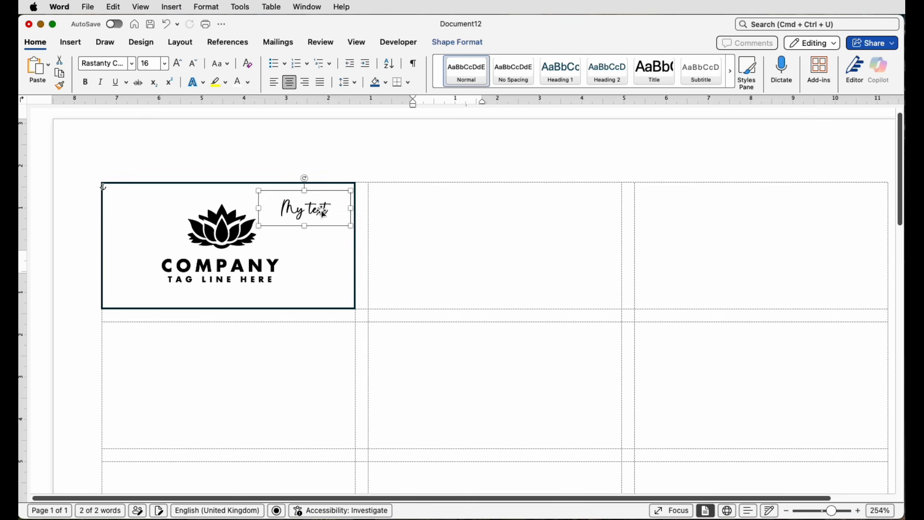
{"action": "left_click", "coordinate": [422, 244]}
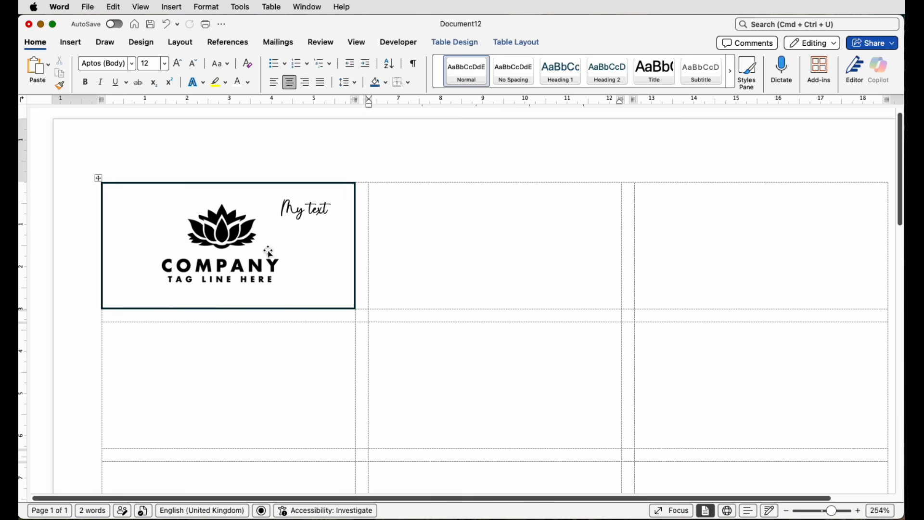
Group the first label's rectangle, logo and text box into one object.
{"action": "left_click", "coordinate": [322, 234]}
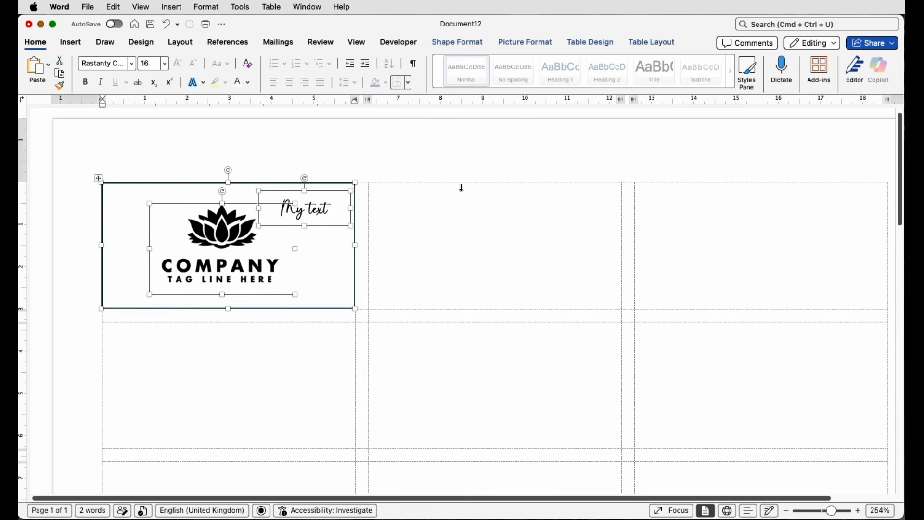
{"action": "left_click", "coordinate": [527, 44]}
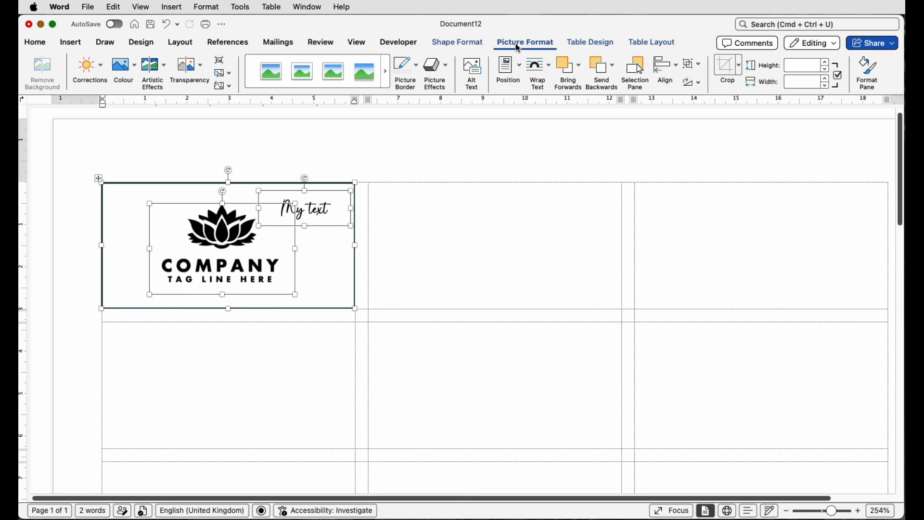
{"action": "left_click", "coordinate": [697, 66]}
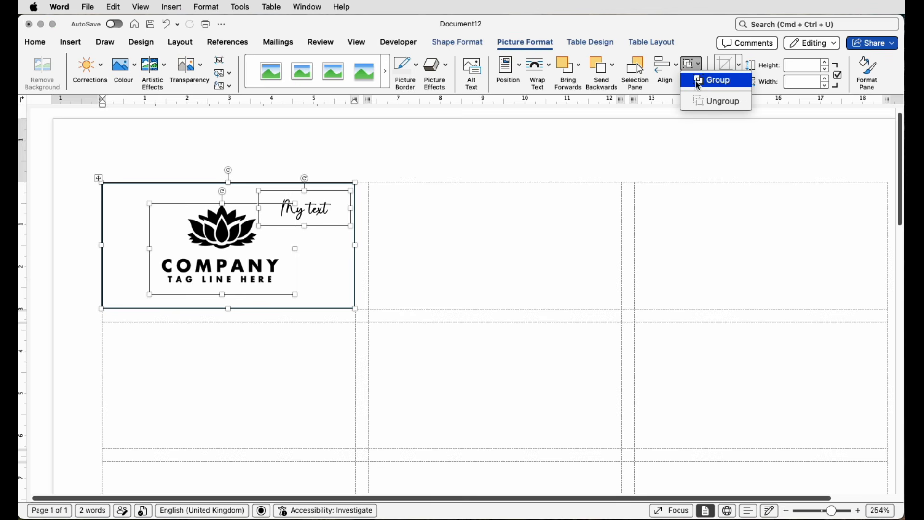
{"action": "left_click", "coordinate": [699, 85]}
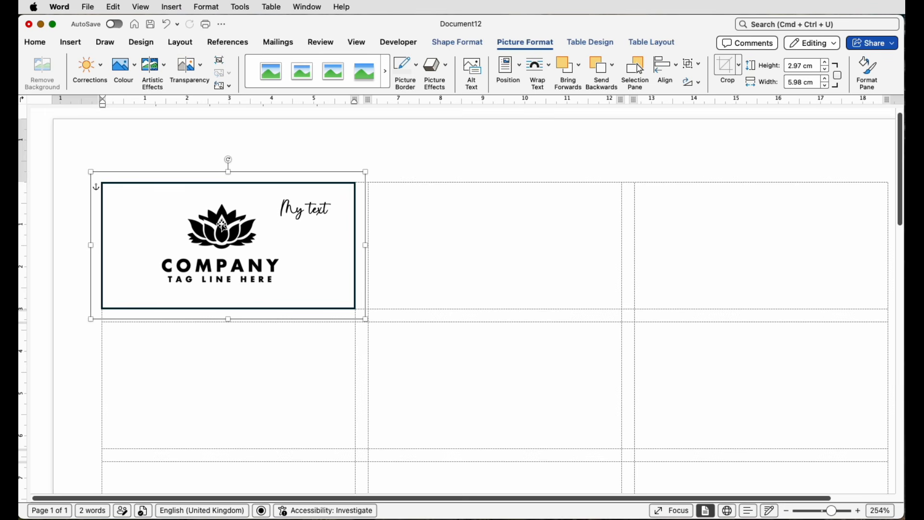
Copy the grouped design into the first row's middle label and line it up with the cell borders.
{"action": "left_click_drag", "start_coordinate": [222, 224], "coordinate": [489, 224]}
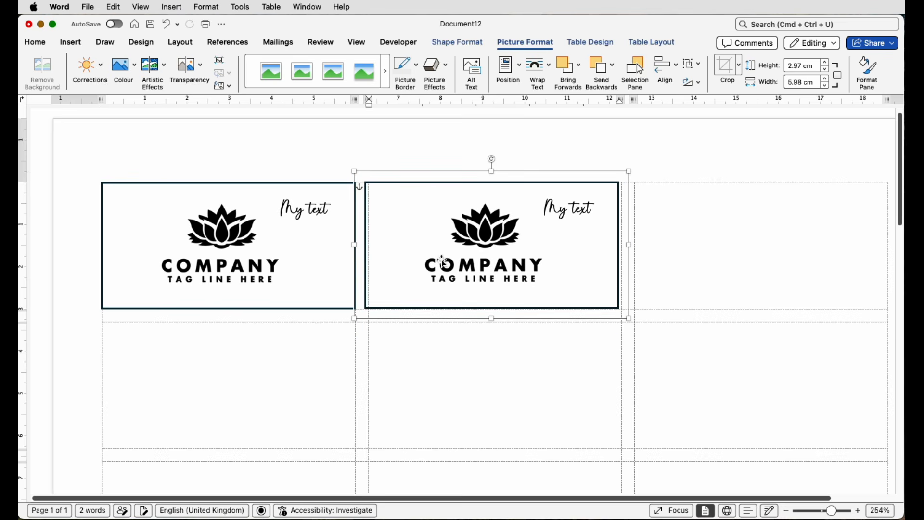
{"action": "left_click_drag", "start_coordinate": [442, 264], "coordinate": [446, 263]}
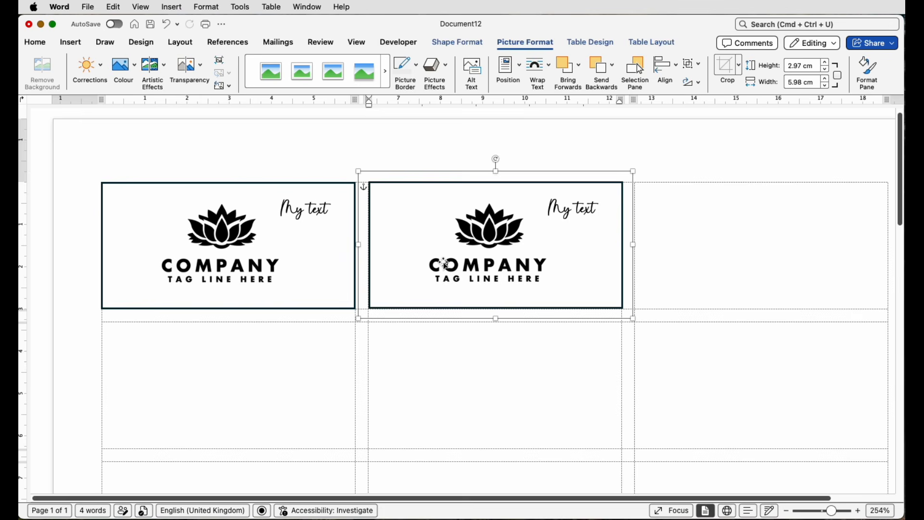
{"action": "key", "text": "Down"}
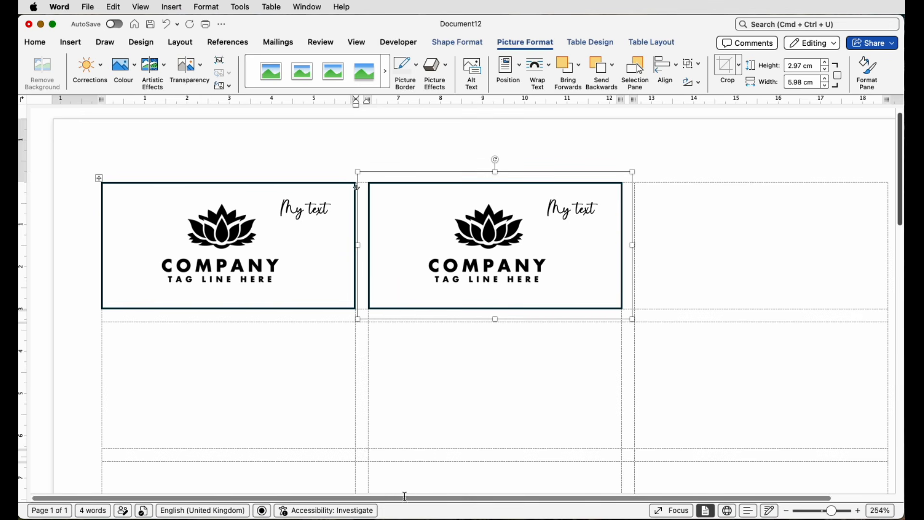
Copy the grouped design into the first row's third label and nudge it until it lines up with the cell borders.
{"action": "scroll", "coordinate": [356, 187], "scroll_direction": "right", "scroll_amount": 4}
{"action": "left_click_drag", "start_coordinate": [397, 238], "coordinate": [659, 241]}
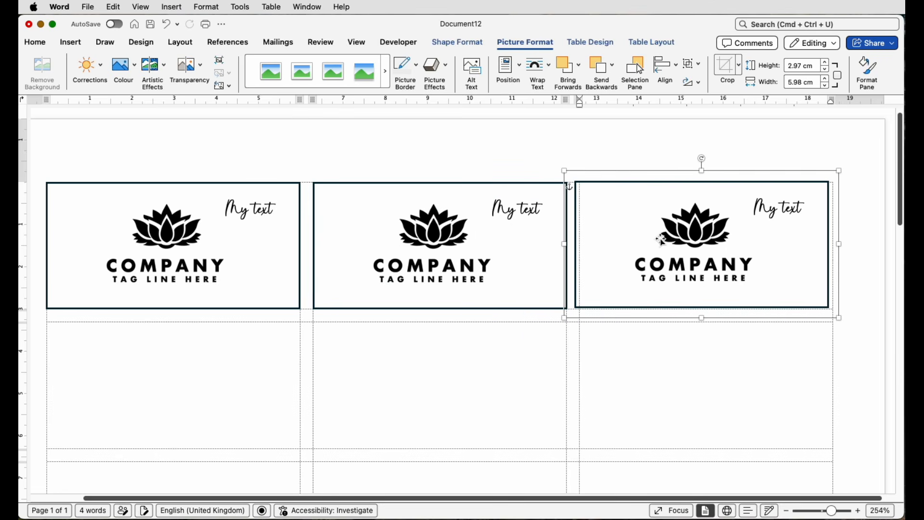
{"action": "key", "text": "Right"}
{"action": "key", "text": "Right"}
{"action": "key", "text": "Right"}
{"action": "key", "text": "Down"}
{"action": "key", "text": "Down"}
{"action": "key", "text": "Right"}
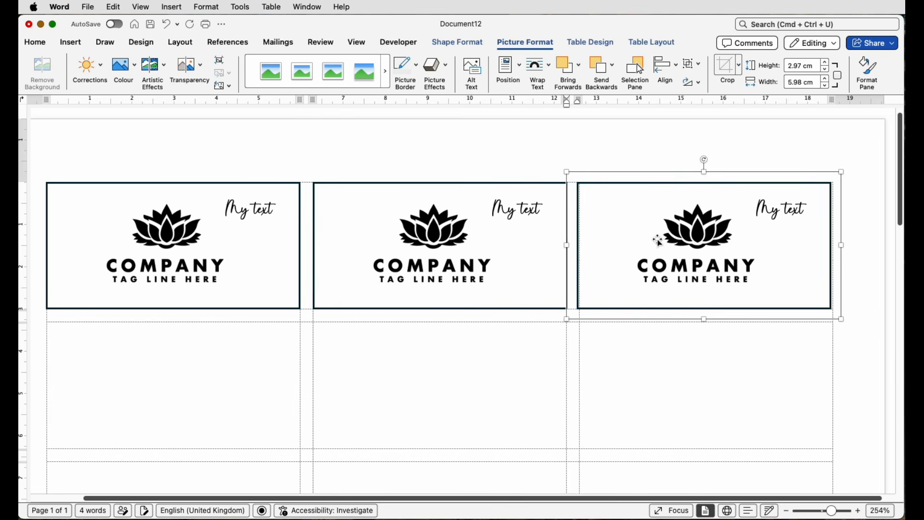
{"action": "key", "text": "Right"}
{"action": "key", "text": "Right"}
{"action": "key", "text": "Right"}
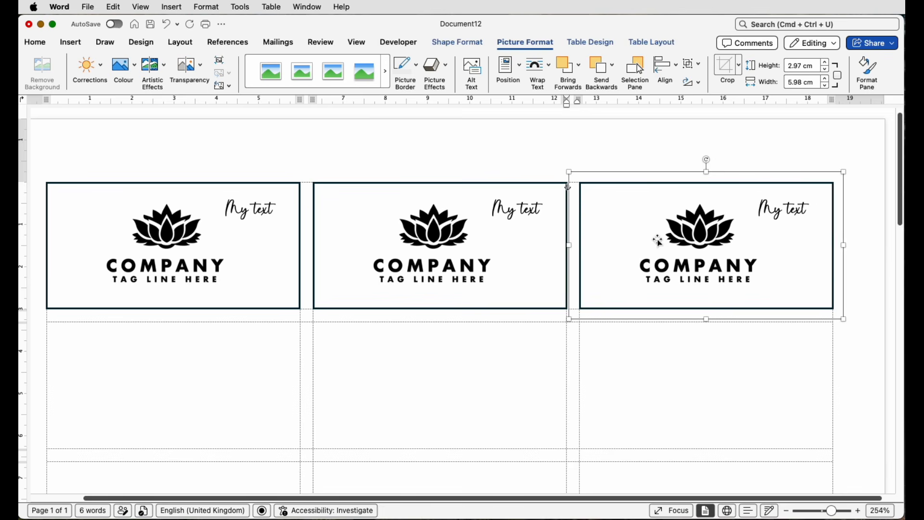
{"action": "left_click", "coordinate": [428, 143]}
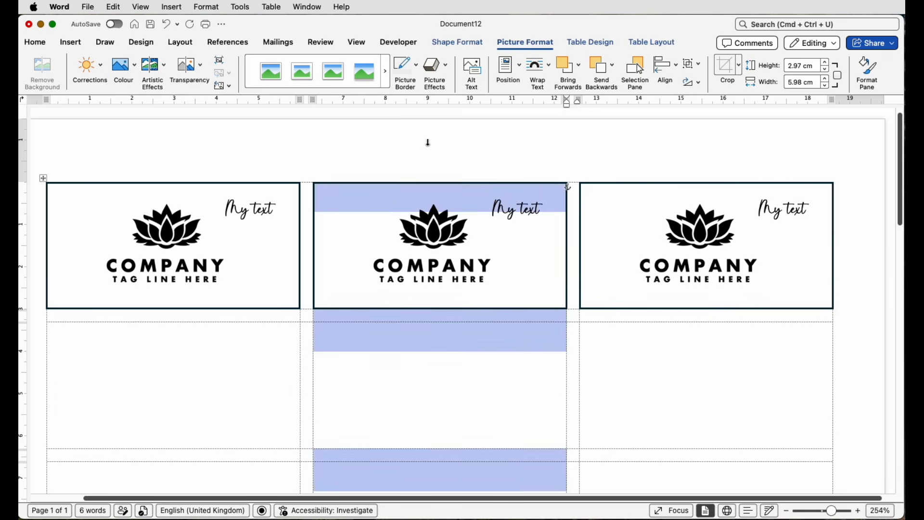
{"action": "left_click", "coordinate": [609, 144]}
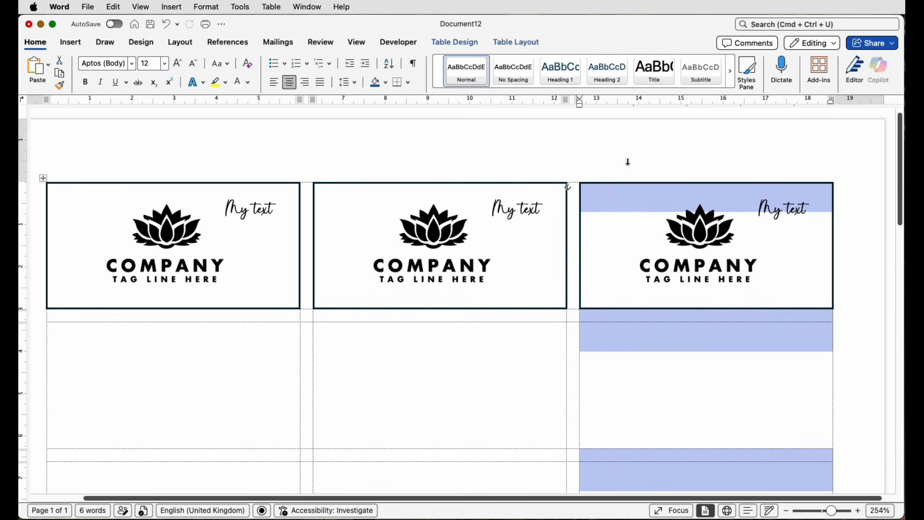
Group the three label designs in the first row into one object.
{"action": "left_click", "coordinate": [611, 233]}
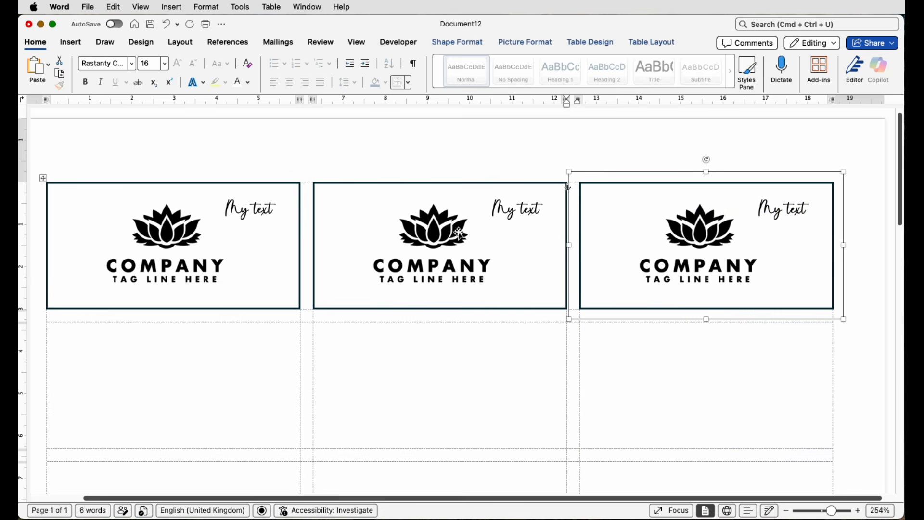
{"action": "left_click", "coordinate": [433, 234], "text": "shift"}
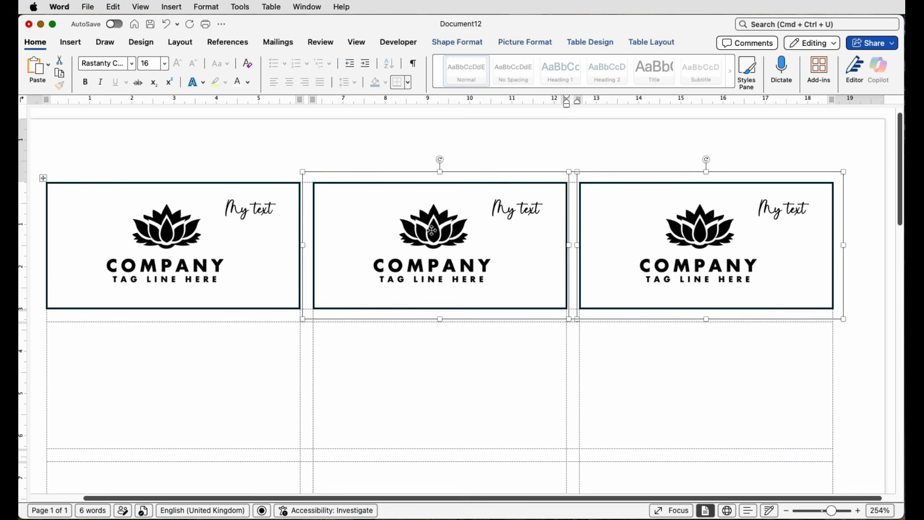
{"action": "left_click", "coordinate": [216, 232], "text": "shift"}
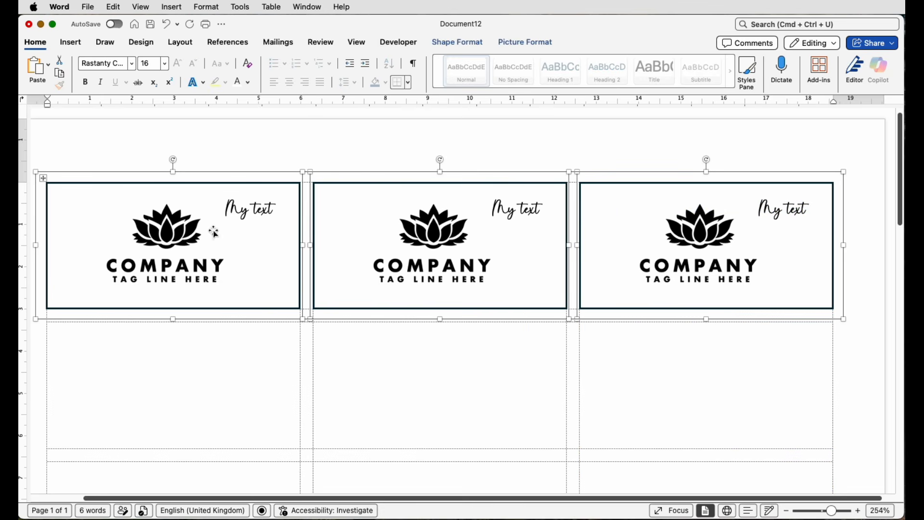
{"action": "left_click", "coordinate": [522, 45]}
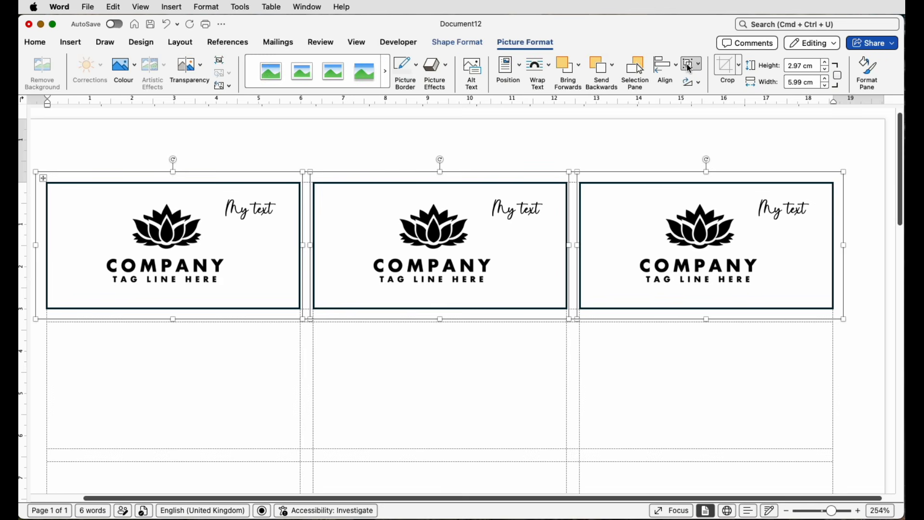
{"action": "left_click", "coordinate": [691, 69]}
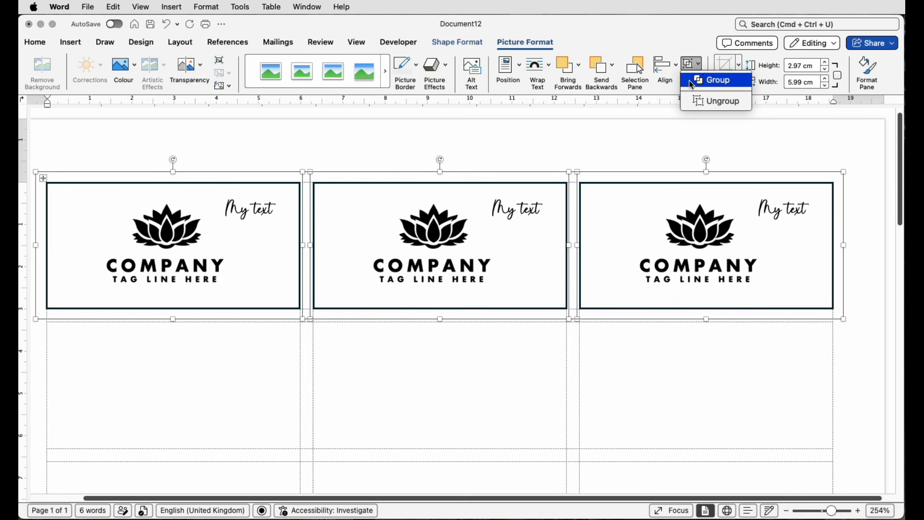
{"action": "left_click", "coordinate": [691, 84]}
Copy the grouped row of labels into the second label row and nudge it until it lines up with the cell borders.
{"action": "scroll", "coordinate": [625, 248], "scroll_direction": "down", "scroll_amount": 2}
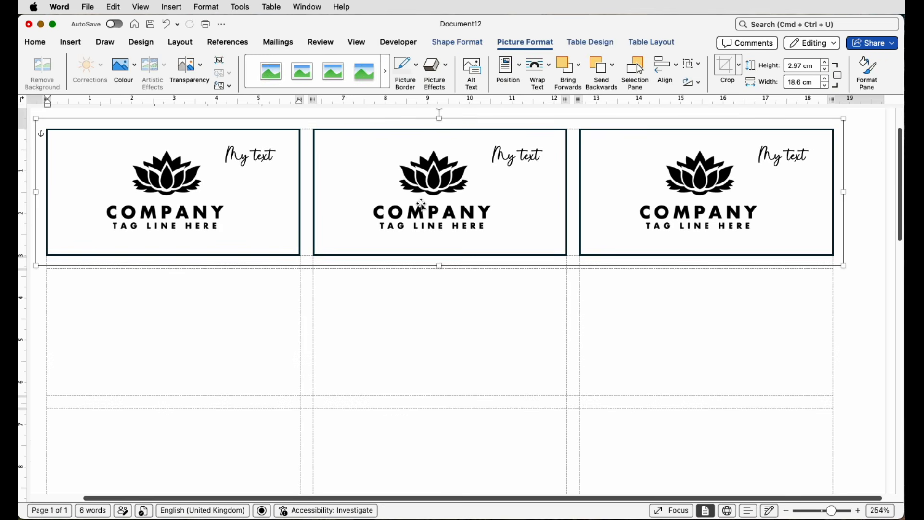
{"action": "left_click_drag", "start_coordinate": [422, 206], "coordinate": [417, 343]}
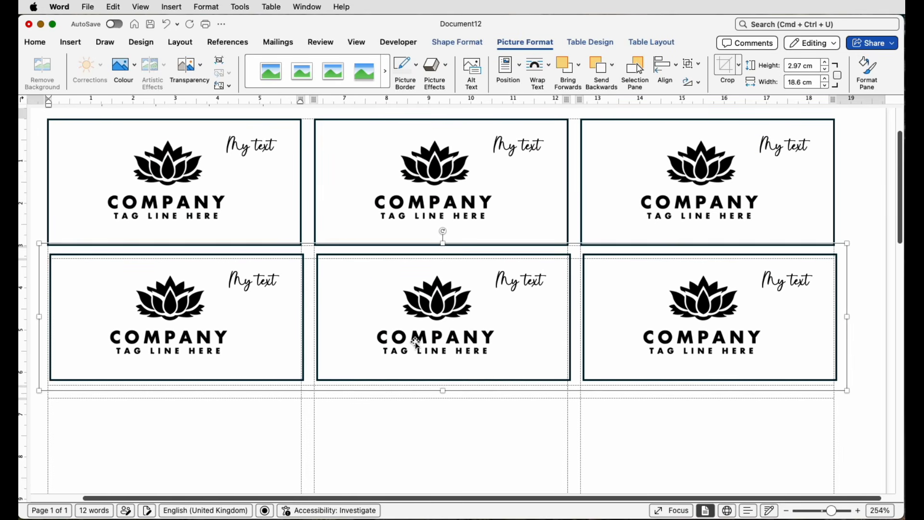
{"action": "key", "text": "Down"}
{"action": "key", "text": "Down"}
{"action": "key", "text": "Left"}
{"action": "key", "text": "Left"}
{"action": "key", "text": "Down"}
{"action": "key", "text": "Down"}
{"action": "key", "text": "Down"}
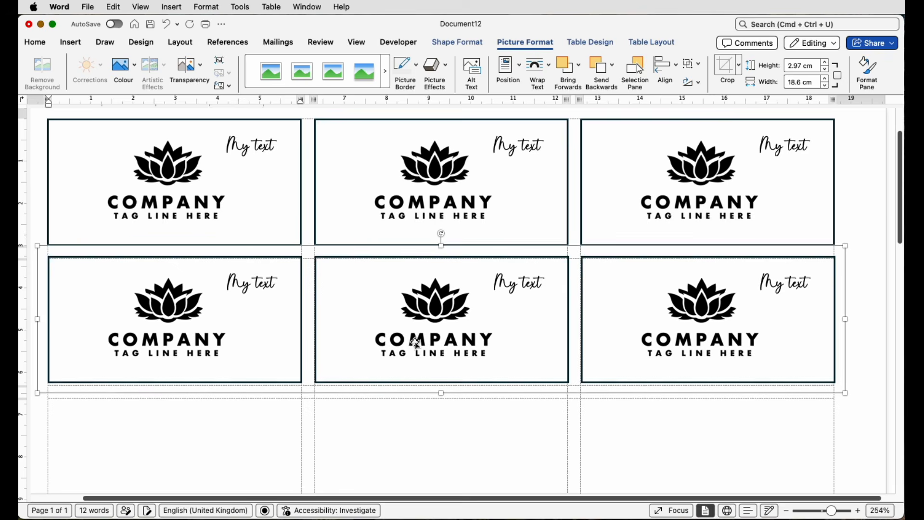
{"action": "key", "text": "Down"}
{"action": "key", "text": "Down"}
{"action": "key", "text": "Down"}
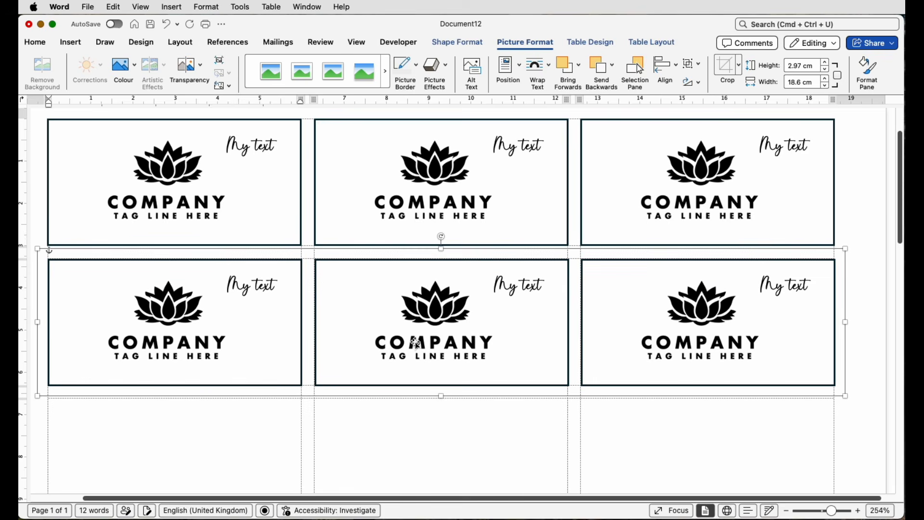
{"action": "key", "text": "Up"}
Group the first and second label rows into one two-row block.
{"action": "scroll", "coordinate": [416, 343], "scroll_direction": "down", "scroll_amount": 4}
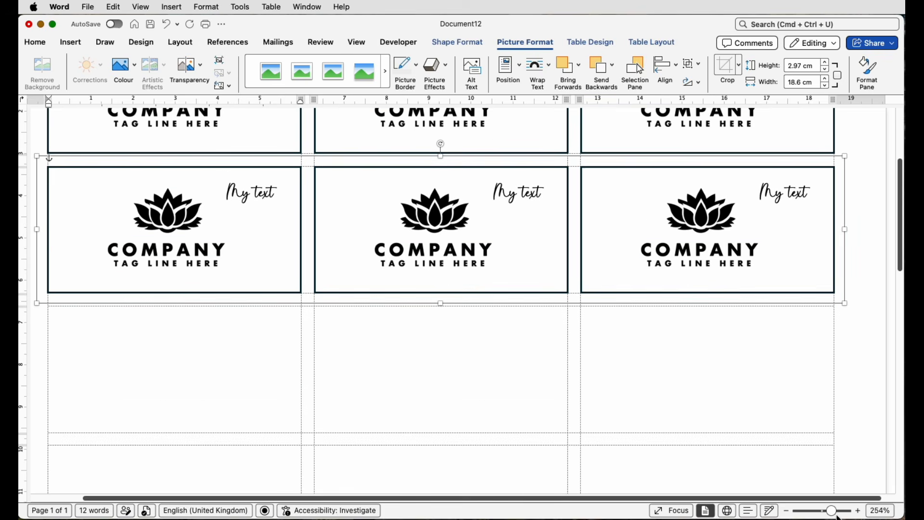
{"action": "left_click_drag", "start_coordinate": [834, 512], "coordinate": [823, 510]}
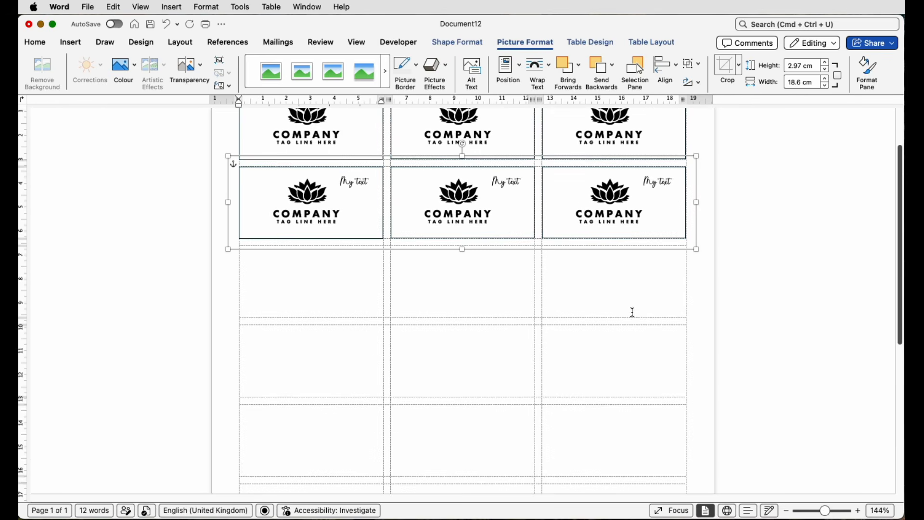
{"action": "scroll", "coordinate": [633, 312], "scroll_direction": "up", "scroll_amount": 1}
{"action": "scroll", "coordinate": [632, 312], "scroll_direction": "up", "scroll_amount": 2}
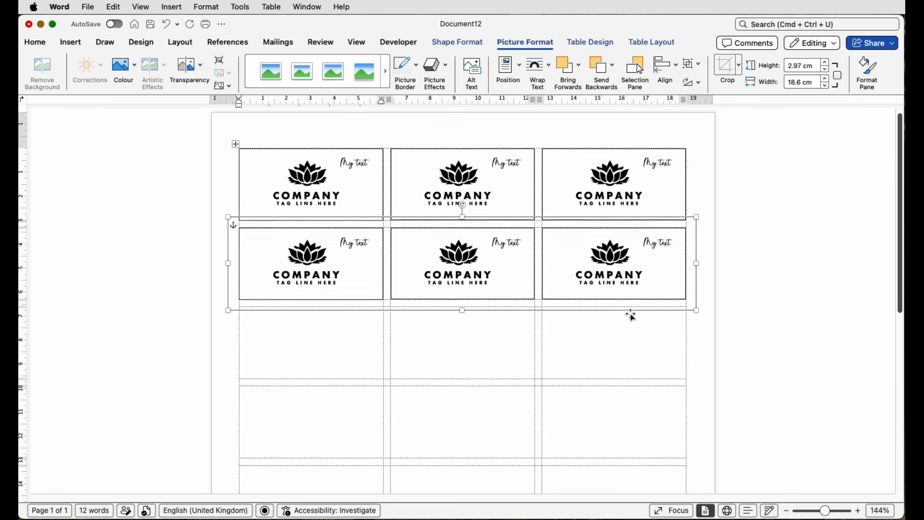
{"action": "left_click", "coordinate": [586, 195], "text": "shift"}
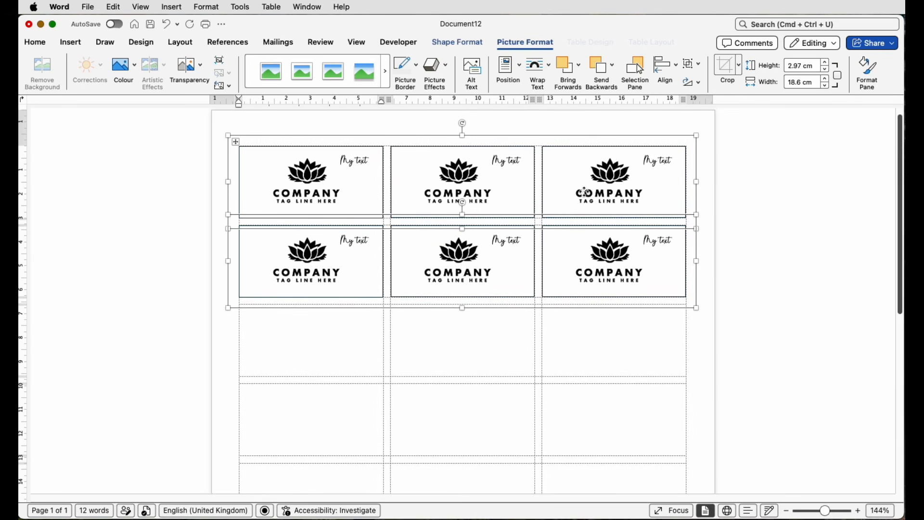
{"action": "left_click", "coordinate": [692, 71]}
{"action": "left_click", "coordinate": [705, 79]}
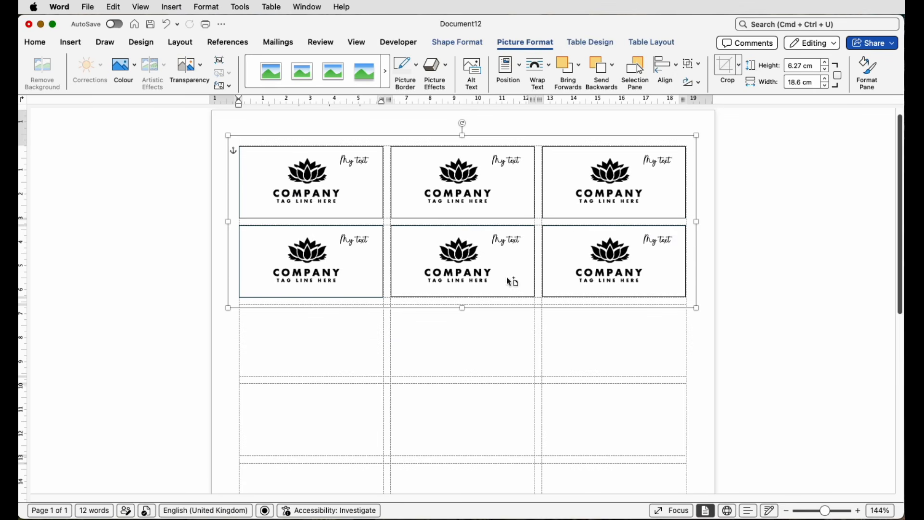
Copy the two-row block into the third and fourth label rows and align it with the cell borders.
{"action": "left_click_drag", "start_coordinate": [510, 280], "coordinate": [506, 434]}
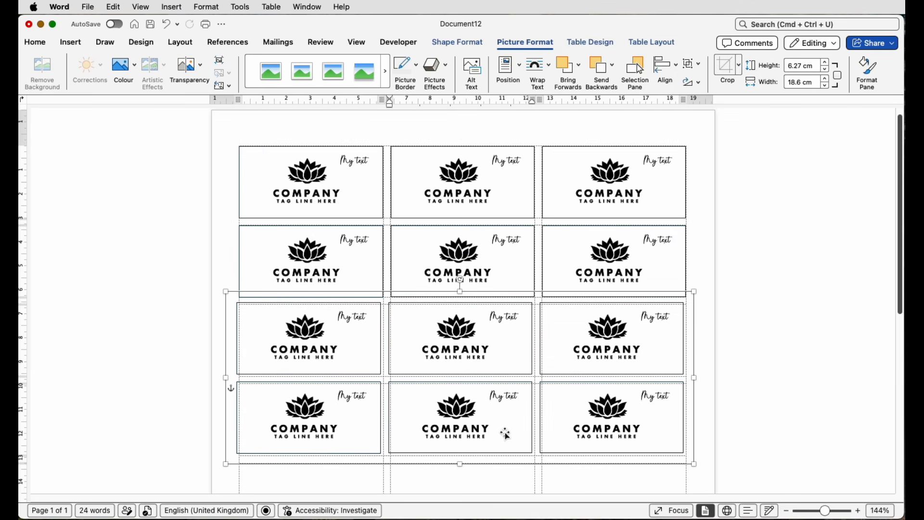
{"action": "key", "text": "Down"}
{"action": "key", "text": "Down"}
{"action": "key", "text": "Down"}
{"action": "key", "text": "Right"}
{"action": "key", "text": "Right"}
{"action": "key", "text": "Right"}
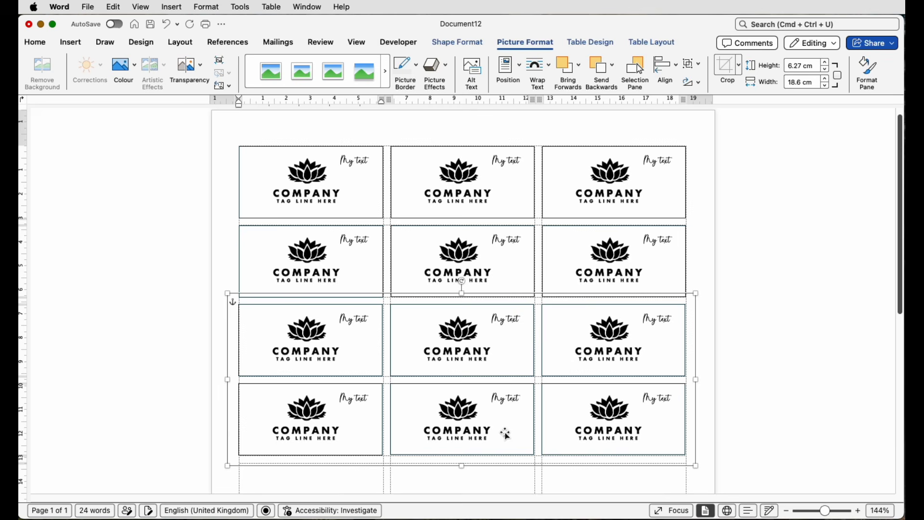
{"action": "key", "text": "Down"}
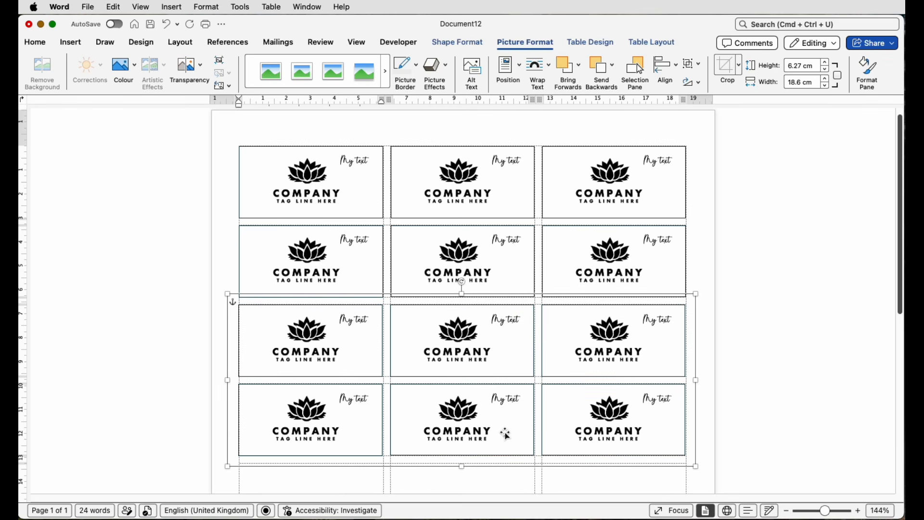
Copy the two-row block into the fifth and sixth label rows and nudge it onto the cell borders.
{"action": "scroll", "coordinate": [504, 433], "scroll_direction": "down", "scroll_amount": 10}
{"action": "left_click_drag", "start_coordinate": [497, 185], "coordinate": [498, 343]}
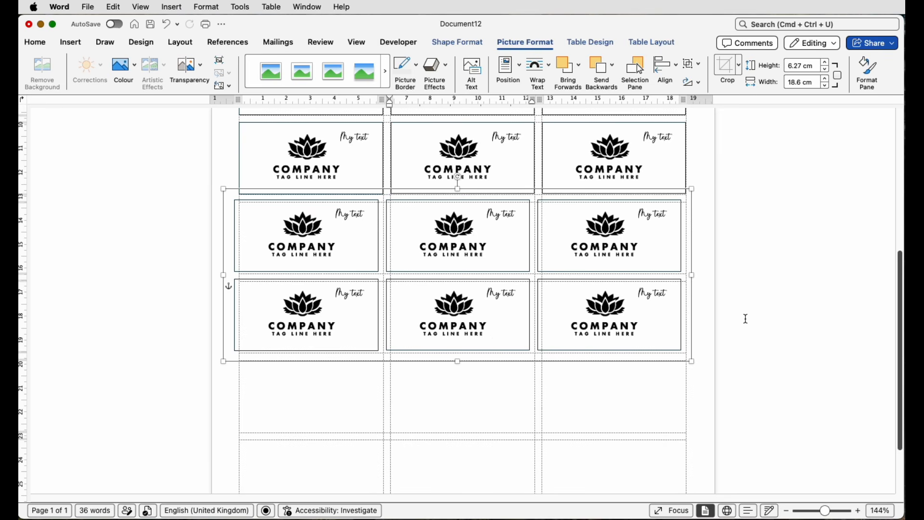
{"action": "key", "text": "Right"}
{"action": "key", "text": "Right"}
{"action": "key", "text": "Right"}
{"action": "key", "text": "Right"}
{"action": "key", "text": "Right"}
{"action": "key", "text": "Right"}
{"action": "key", "text": "Down"}
{"action": "key", "text": "Down"}
{"action": "key", "text": "Down"}
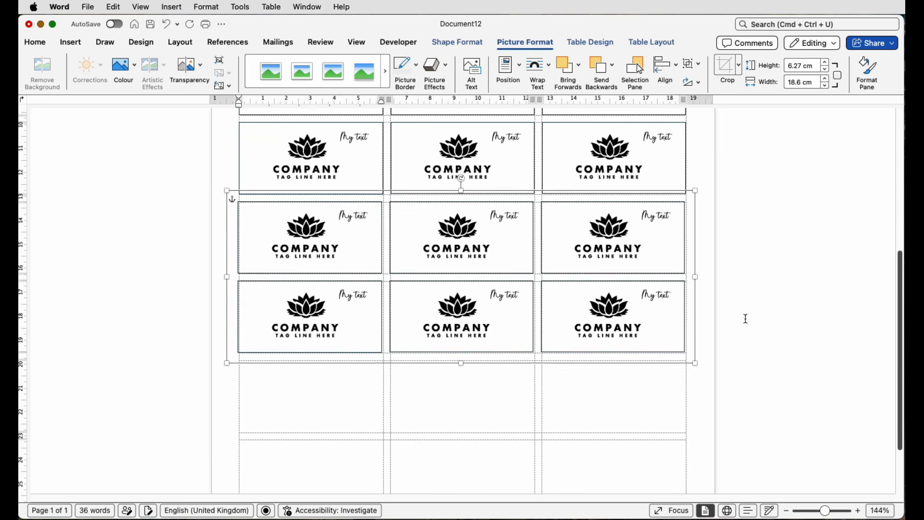
{"action": "key", "text": "Down"}
{"action": "key", "text": "Right"}
{"action": "key", "text": "Right"}
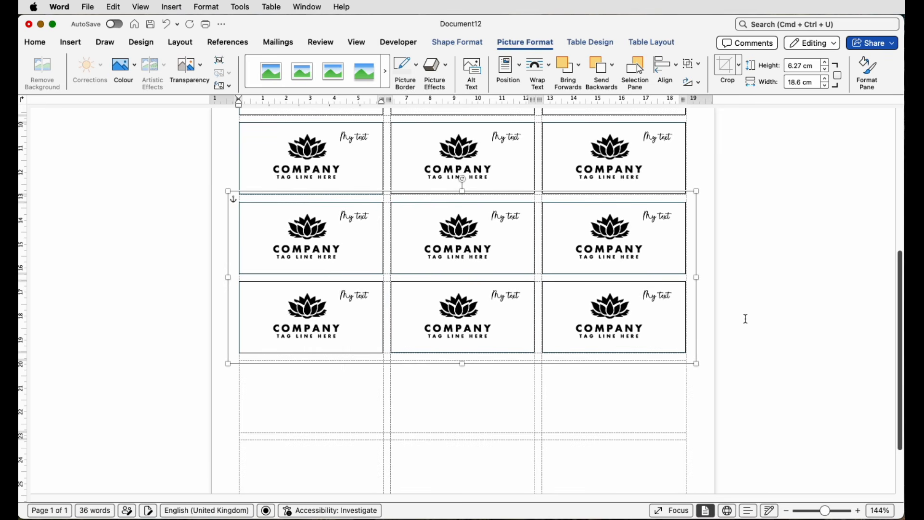
Copy the two-row block into the last two label rows, nudge it onto the cell borders and deselect it.
{"action": "scroll", "coordinate": [744, 321], "scroll_direction": "down", "scroll_amount": 3}
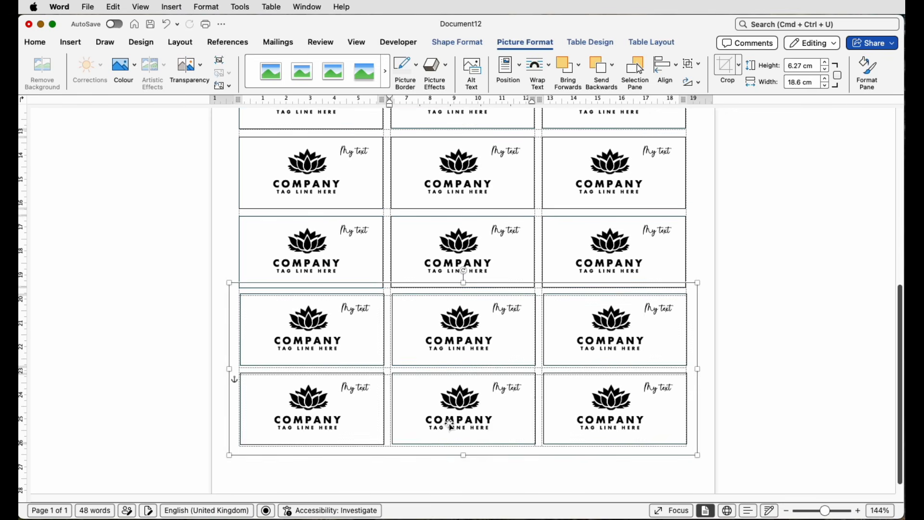
{"action": "key", "text": "Left"}
{"action": "key", "text": "Left"}
{"action": "key", "text": "Left"}
{"action": "key", "text": "Down"}
{"action": "key", "text": "Down"}
{"action": "key", "text": "Down"}
{"action": "left_click", "coordinate": [747, 280]}
Select all four two-row blocks on the sheet and ungroup them twice, down to the individual label designs.
{"action": "scroll", "coordinate": [666, 198], "scroll_direction": "down", "scroll_amount": 8}
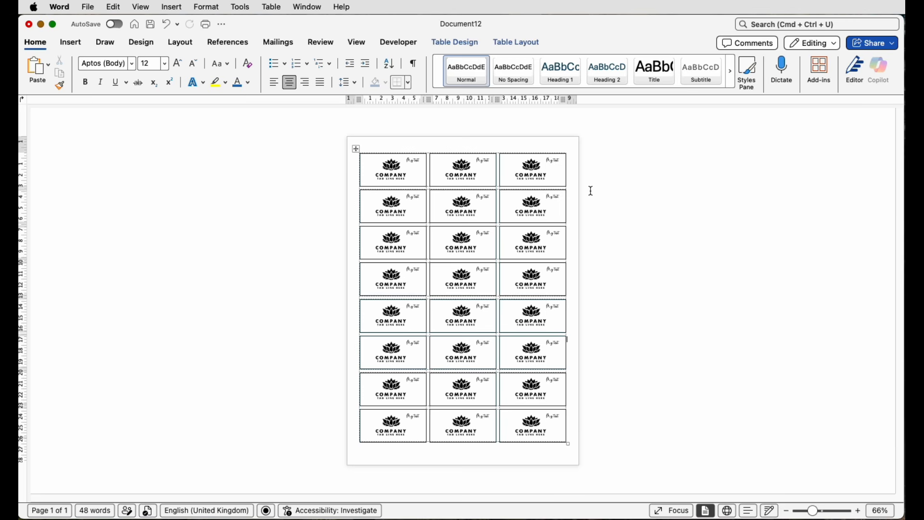
{"action": "left_click", "coordinate": [412, 182]}
{"action": "left_click_drag", "start_coordinate": [412, 183], "coordinate": [411, 398]}
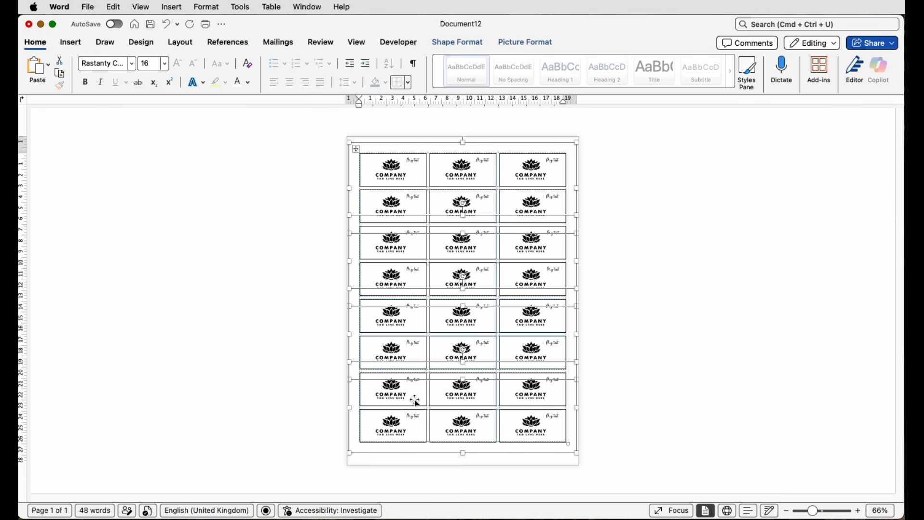
{"action": "left_click", "coordinate": [535, 43]}
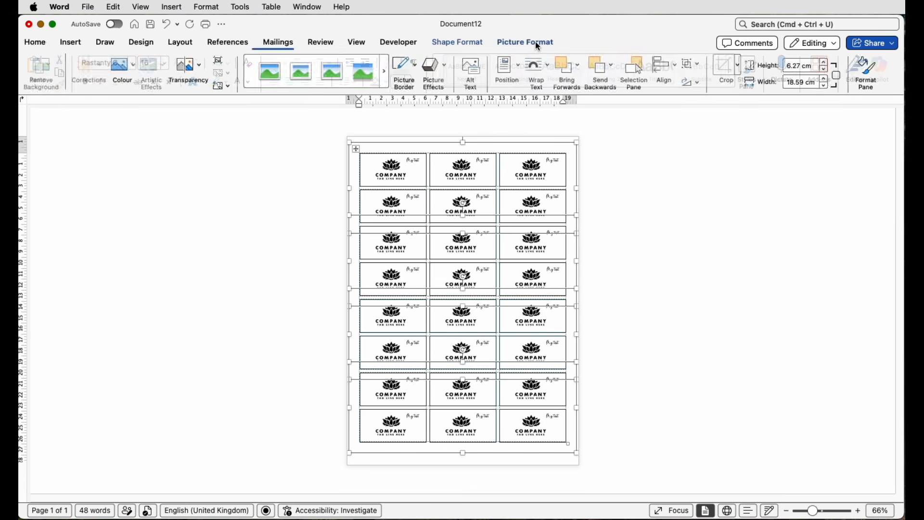
{"action": "left_click", "coordinate": [693, 65]}
{"action": "left_click", "coordinate": [697, 100]}
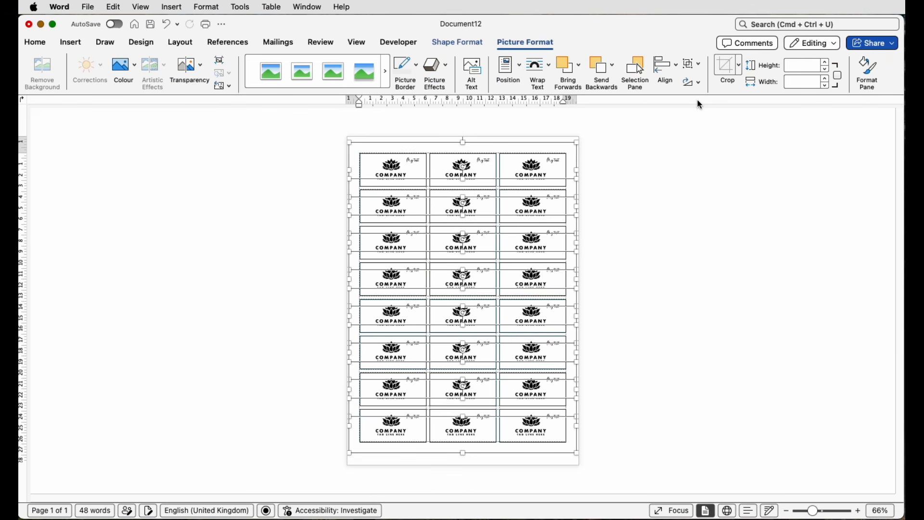
{"action": "left_click", "coordinate": [702, 69]}
{"action": "left_click", "coordinate": [698, 100]}
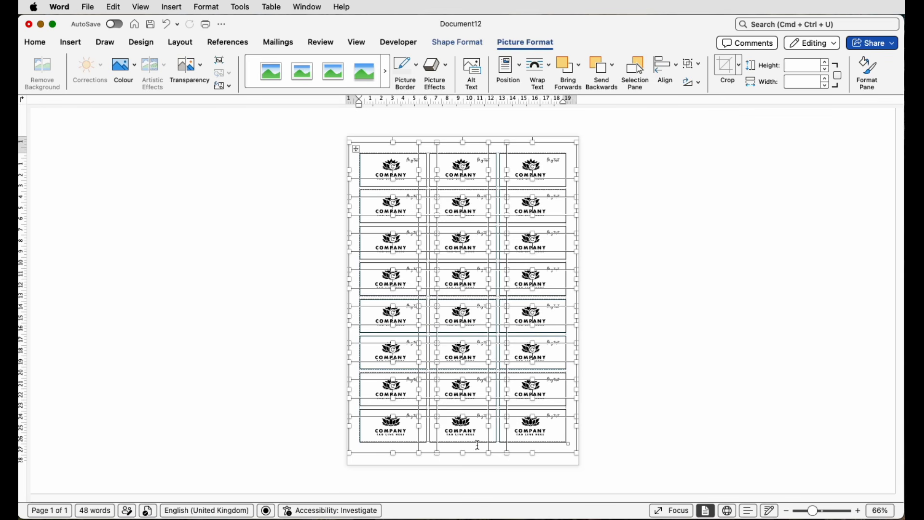
Remove the outline from all the selected label designs with No Outline and deselect them.
{"action": "left_click", "coordinate": [457, 43]}
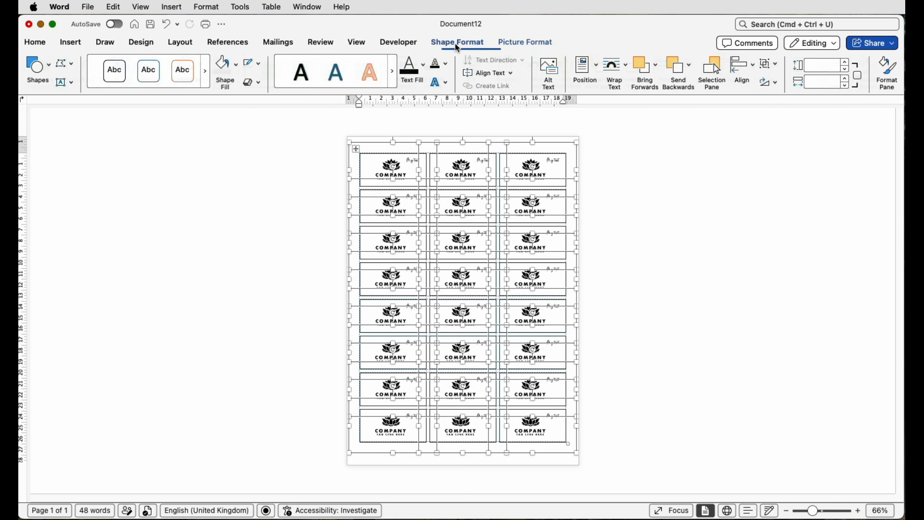
{"action": "left_click", "coordinate": [260, 70]}
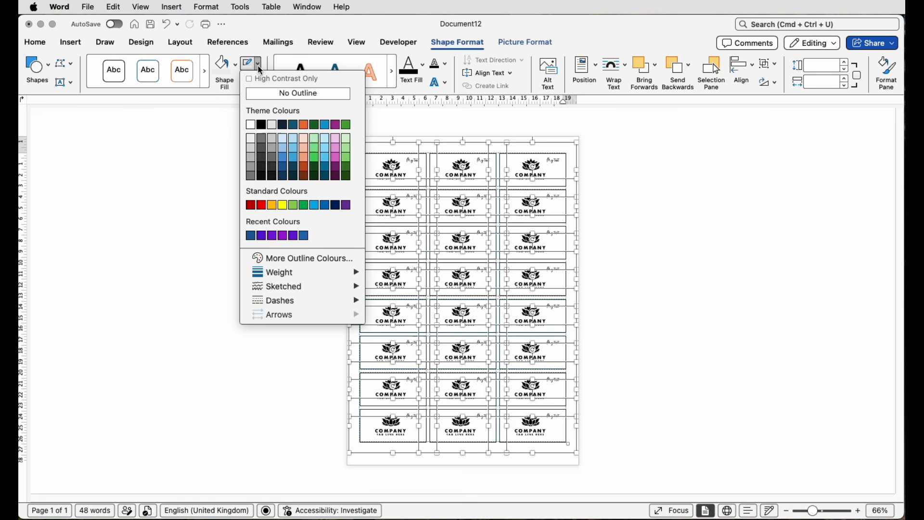
{"action": "left_click", "coordinate": [270, 95]}
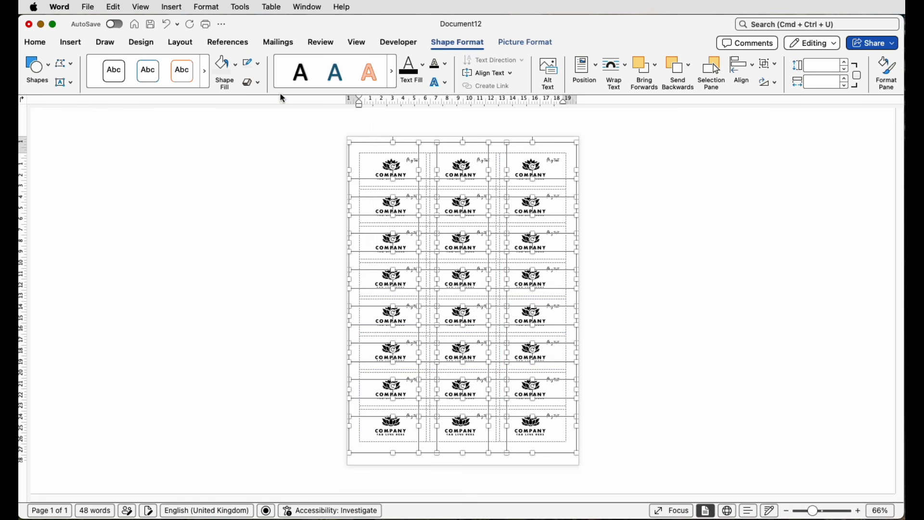
{"action": "left_click", "coordinate": [608, 195]}
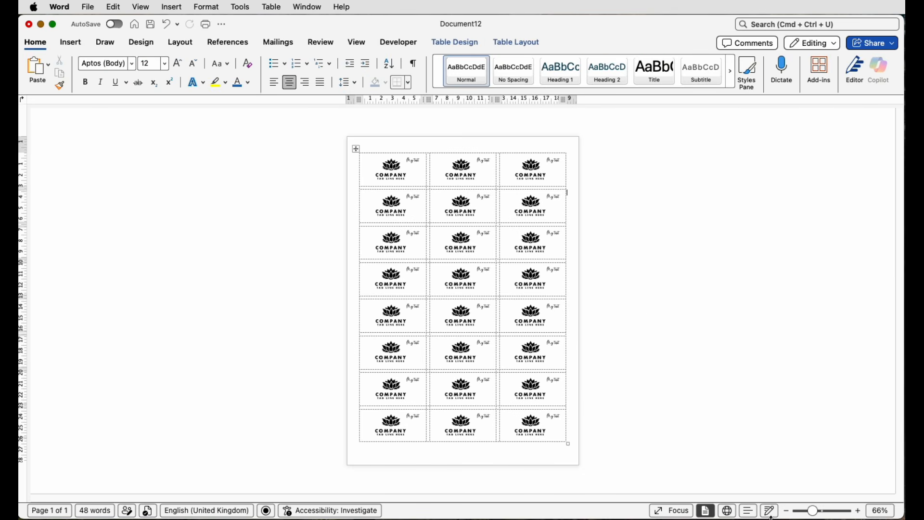
{"action": "left_click_drag", "start_coordinate": [817, 516], "coordinate": [825, 513]}
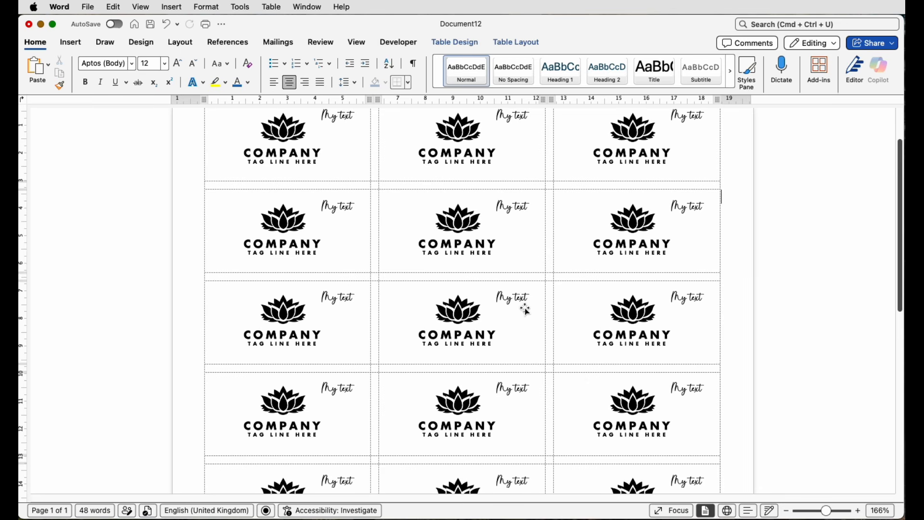
{"action": "left_click", "coordinate": [819, 511]}
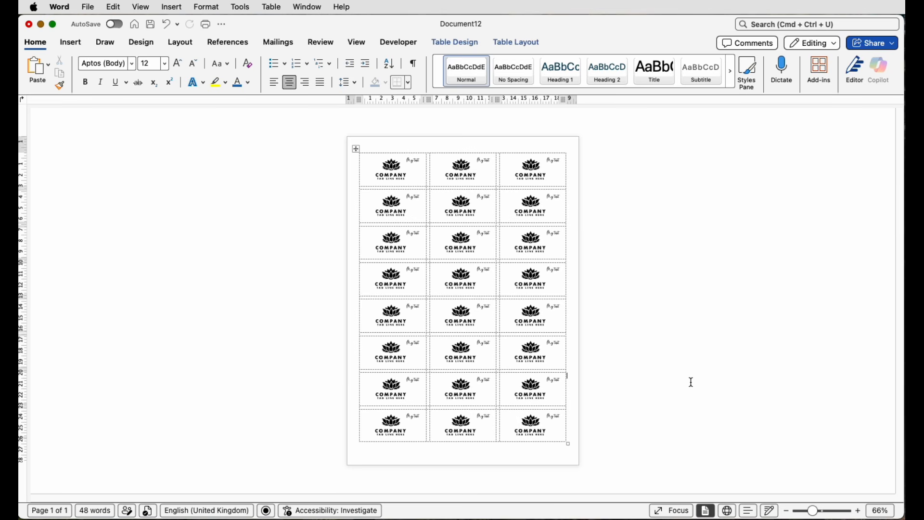